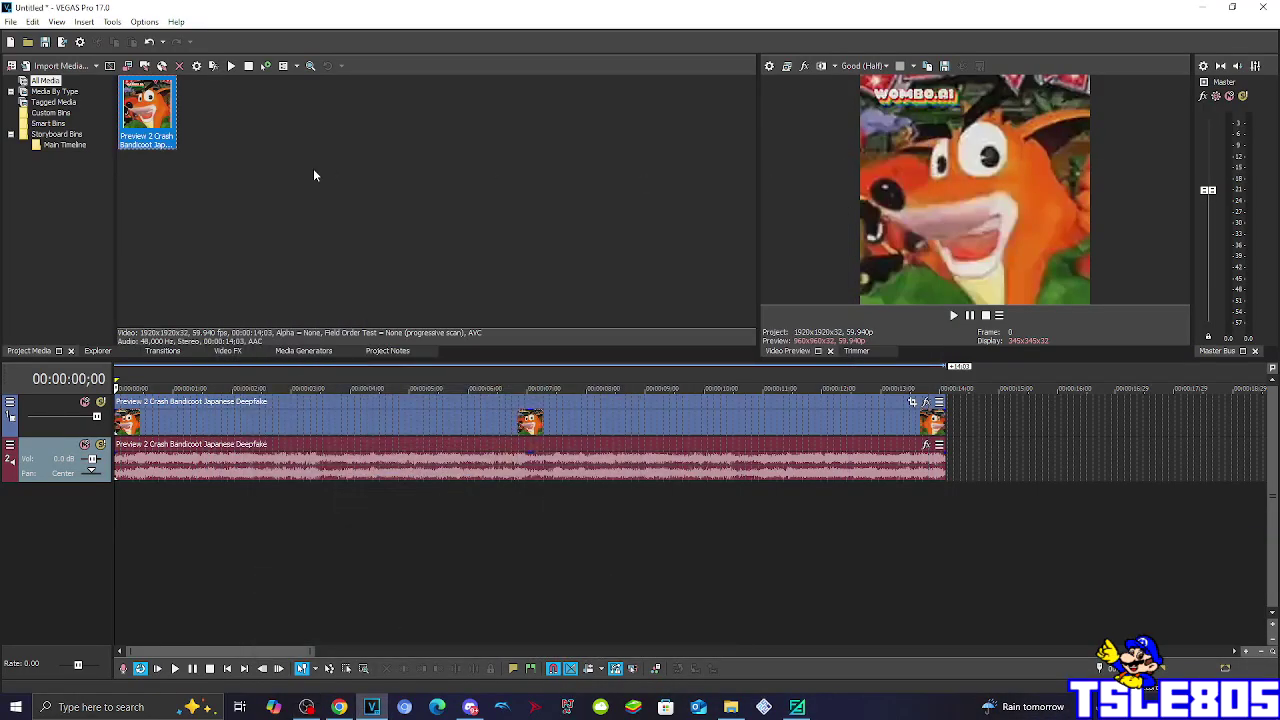
Step: Deselect the imported Crash clip and bring up the Video FX list
click(313, 175)
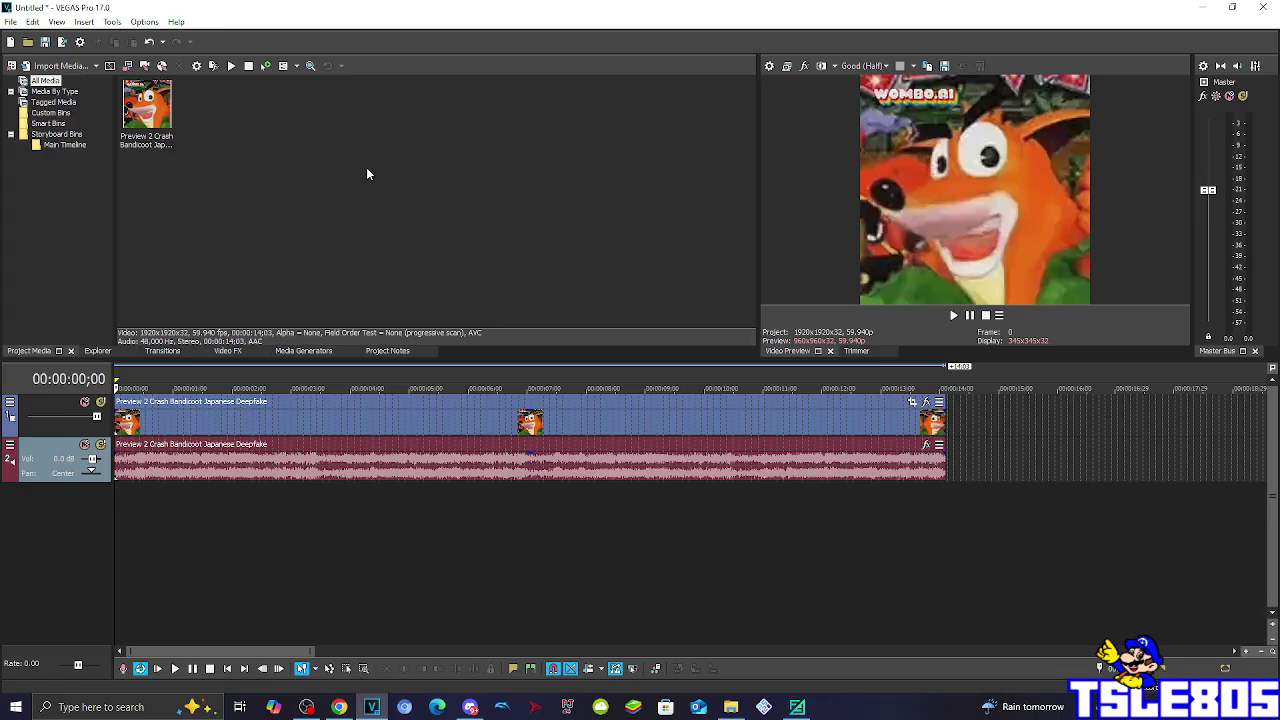
drag(321, 194, 336, 132)
click(248, 353)
scroll(78, 240, up, 4)
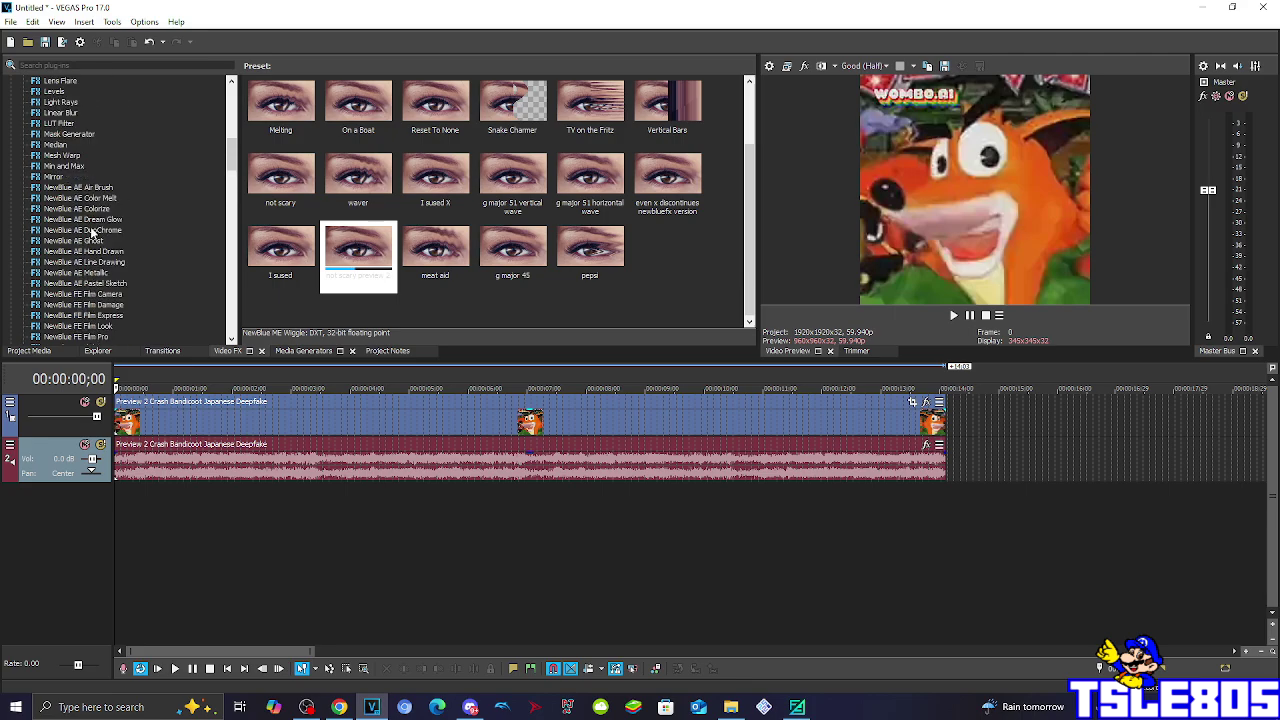
scroll(78, 230, up, 4)
scroll(76, 210, up, 3)
Step: Browse the HSL Adjust and Invert effect presets, ending on HSL Adjust
click(74, 189)
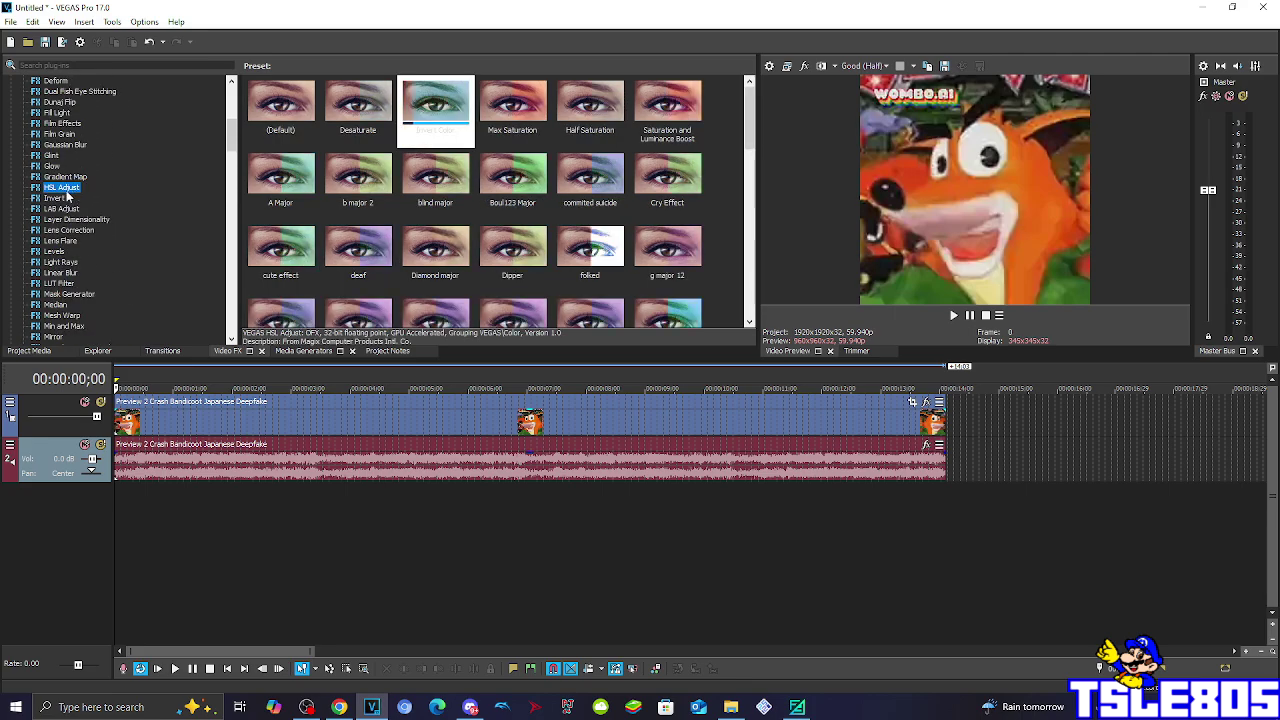
click(54, 198)
scroll(110, 210, down, 5)
scroll(160, 208, up, 3)
scroll(160, 200, up, 3)
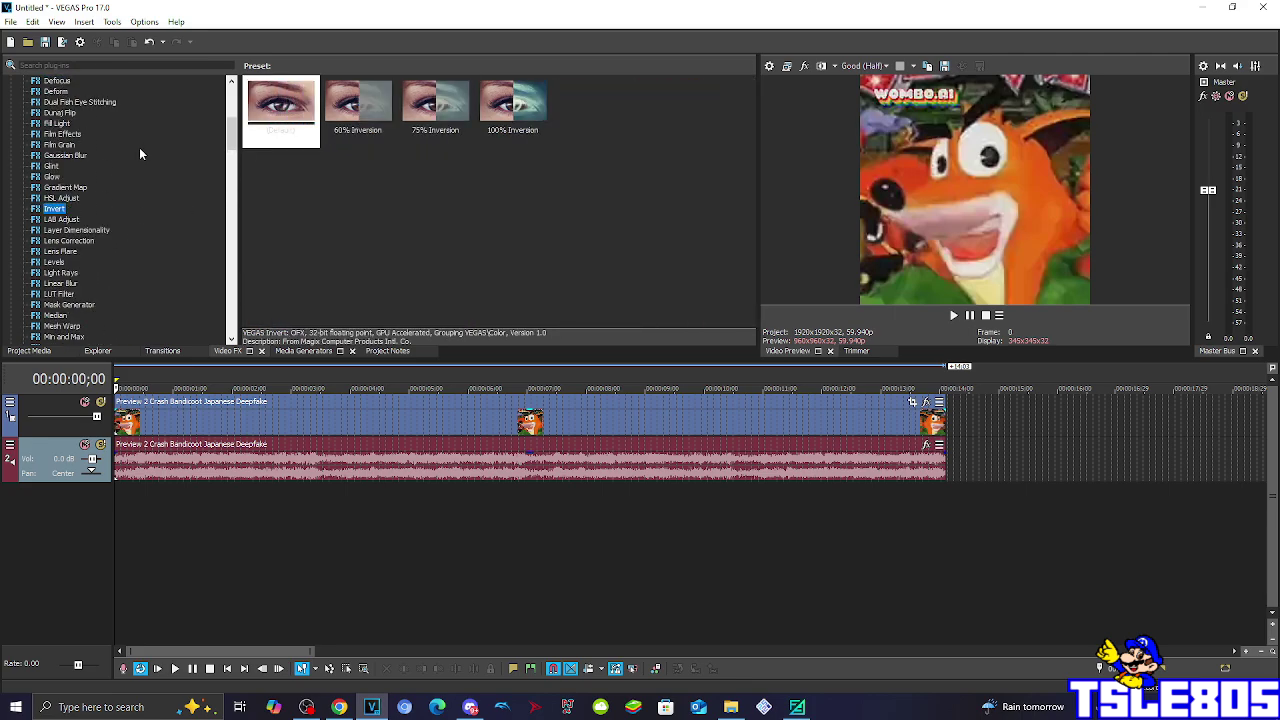
click(68, 198)
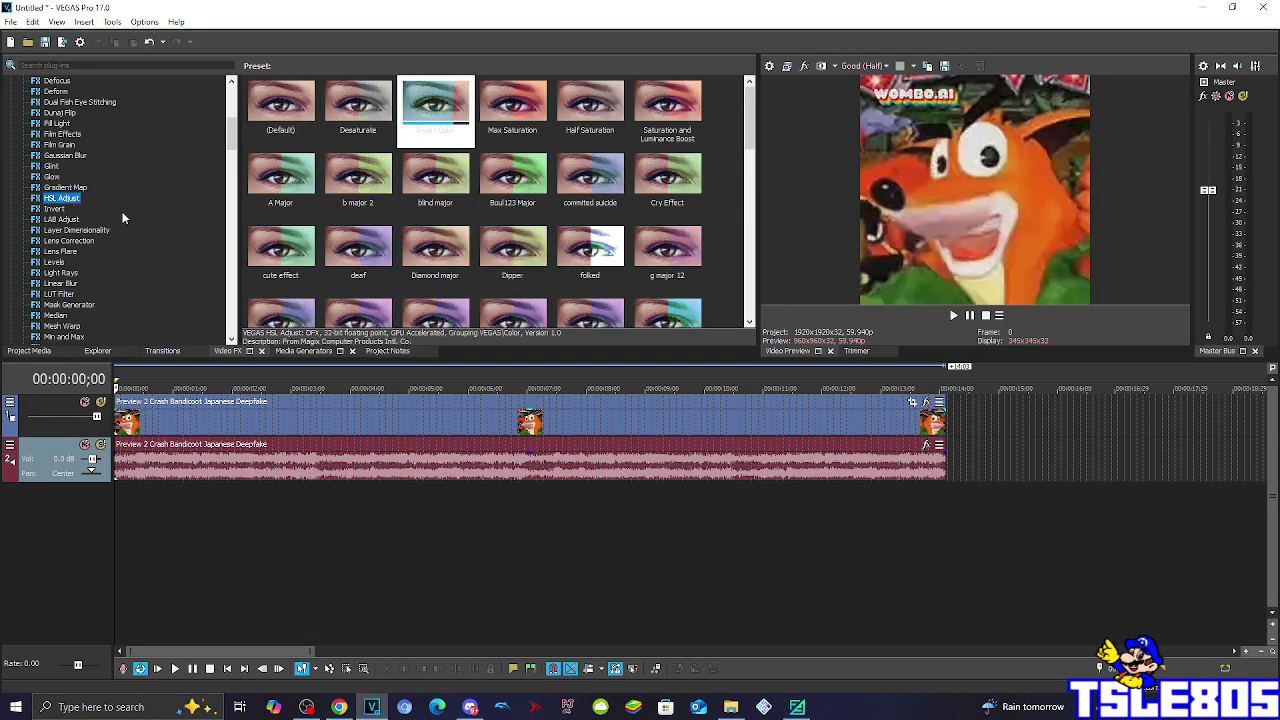
Step: Apply HSL Adjust's Invert Color preset to the clip, set hue shift to 0.972, and clear the preset name
mouse_move(432, 108)
mouse_down()
mouse_move(319, 444)
mouse_move(330, 426)
mouse_up()
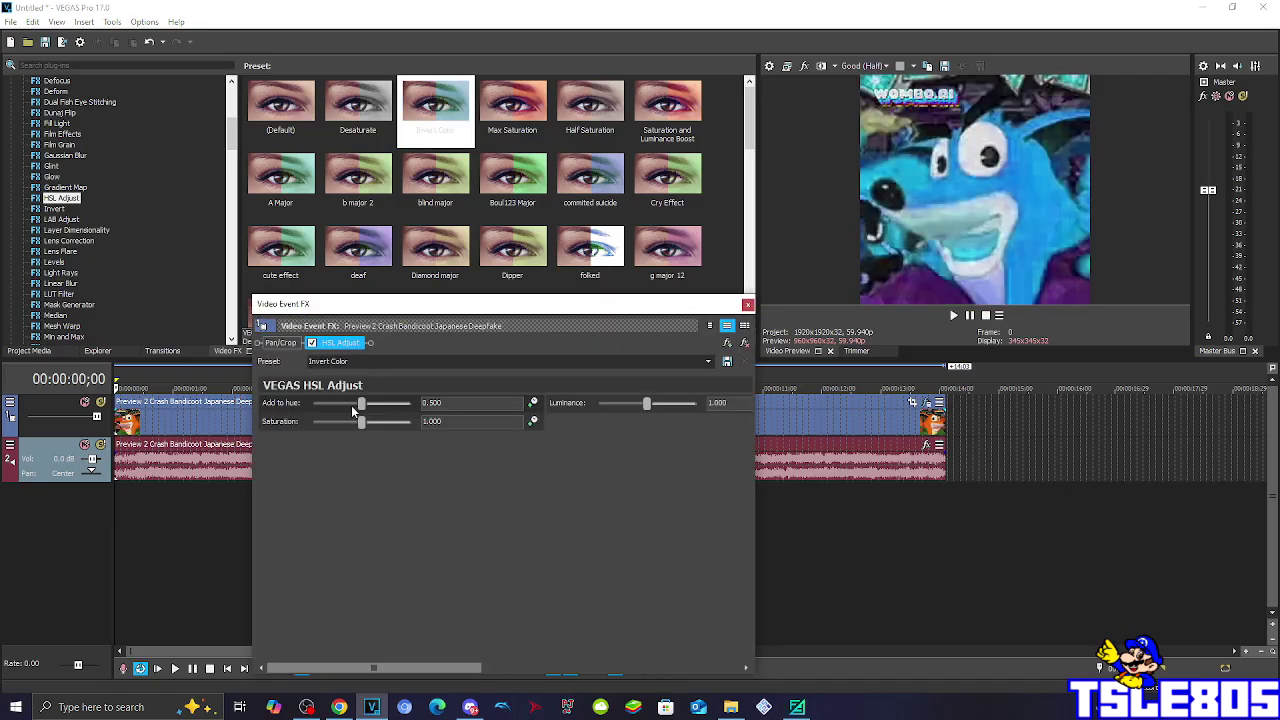
double_click(438, 402)
text(0.972)
click(513, 362)
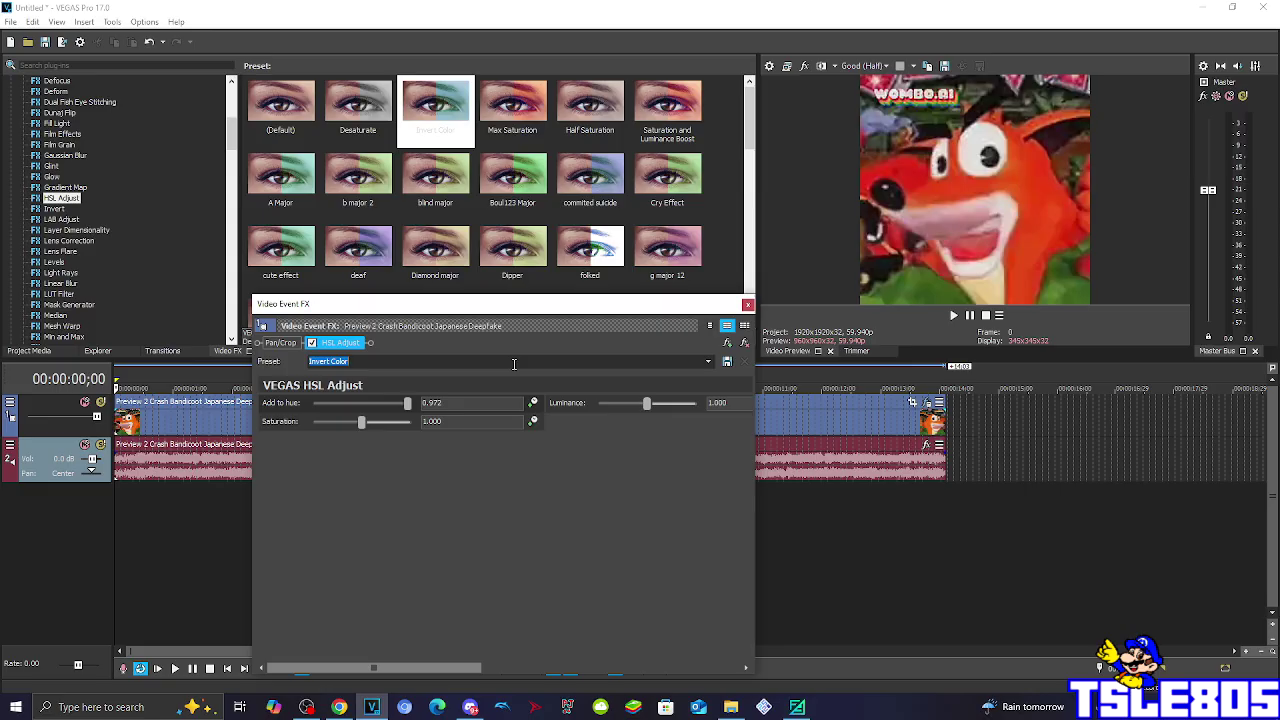
key(BackSpace)
Step: Add the Invert effect's (Default) preset after HSL Adjust, then select the clip's video and audio events
click(747, 305)
click(58, 209)
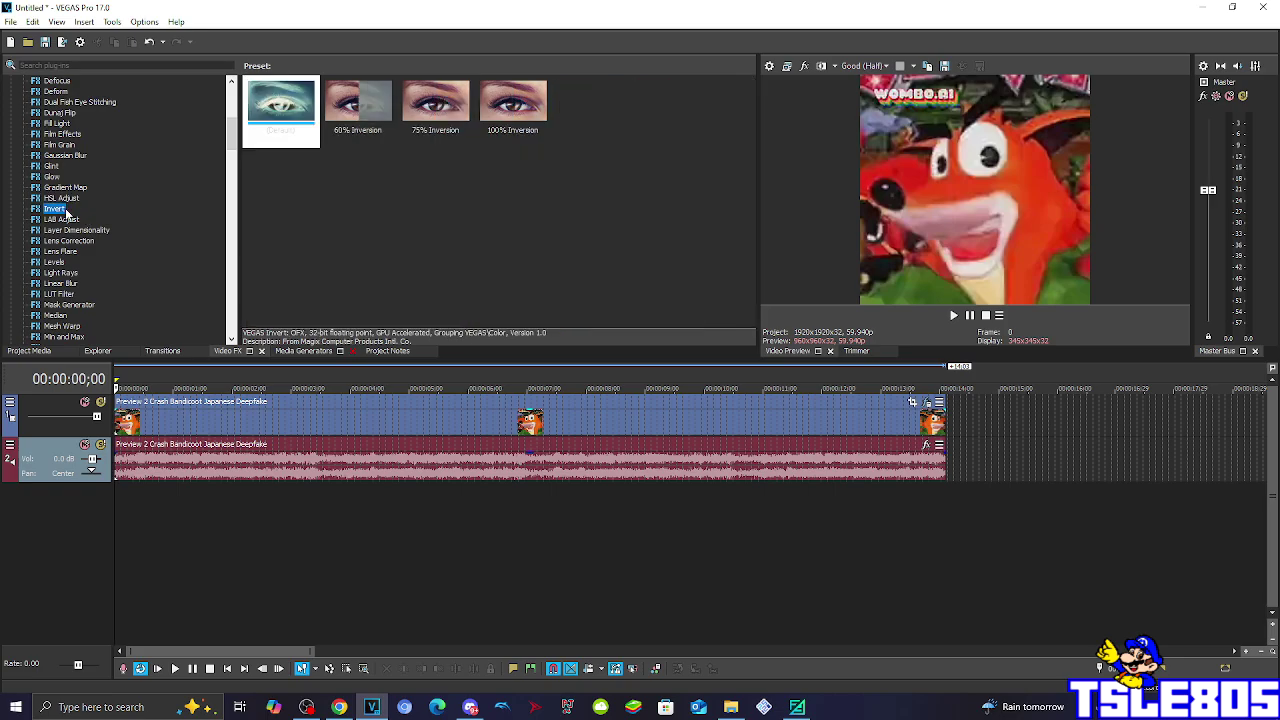
click(304, 194)
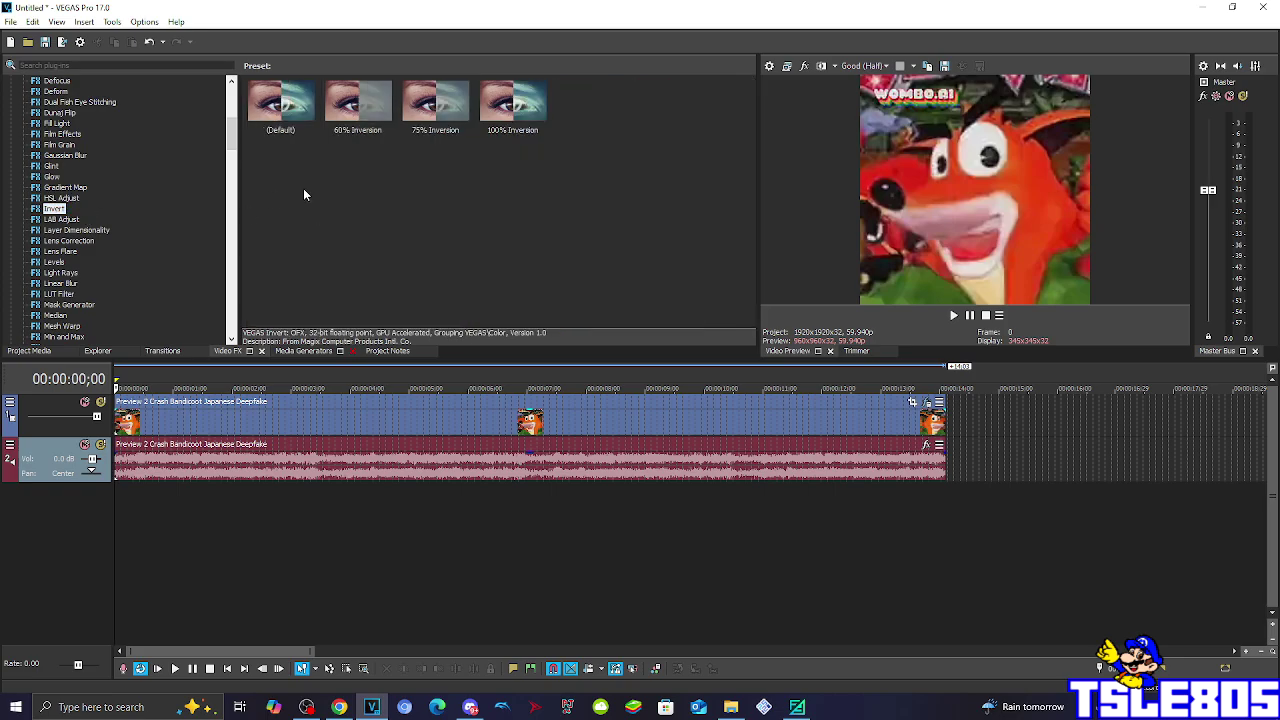
click(284, 132)
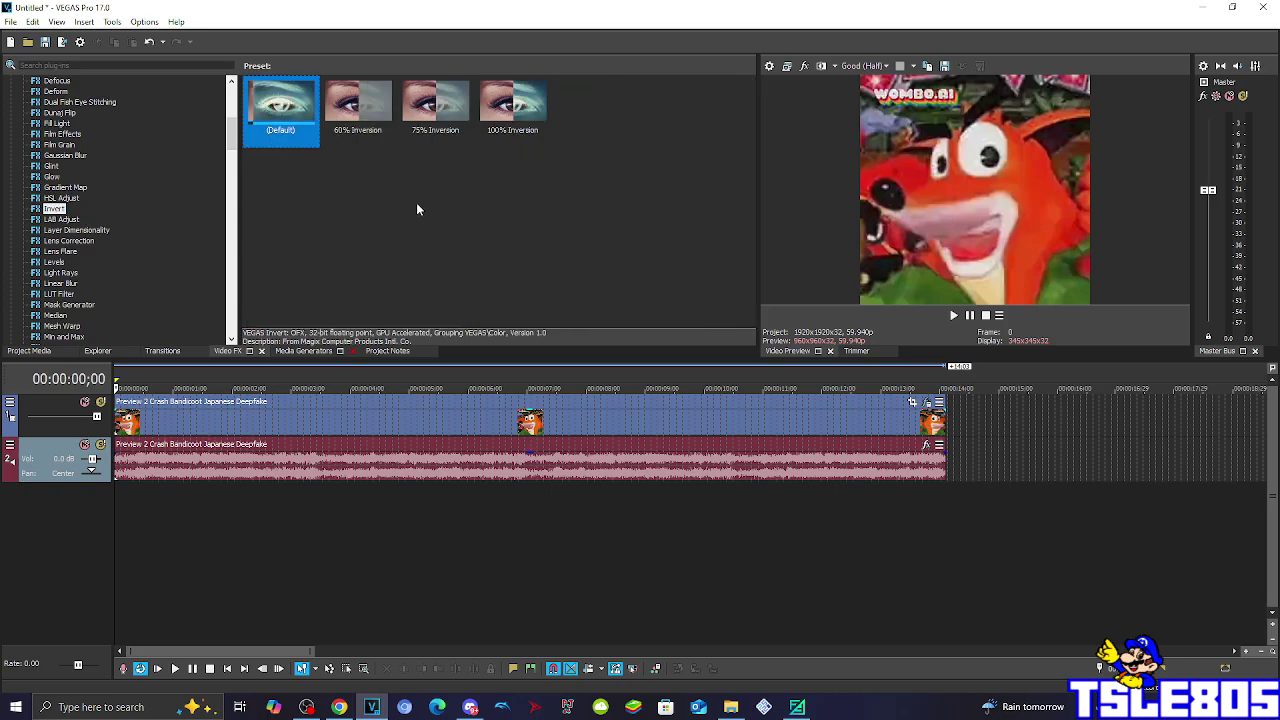
click(512, 110)
mouse_move(300, 135)
mouse_down()
mouse_move(269, 294)
mouse_move(299, 415)
mouse_up()
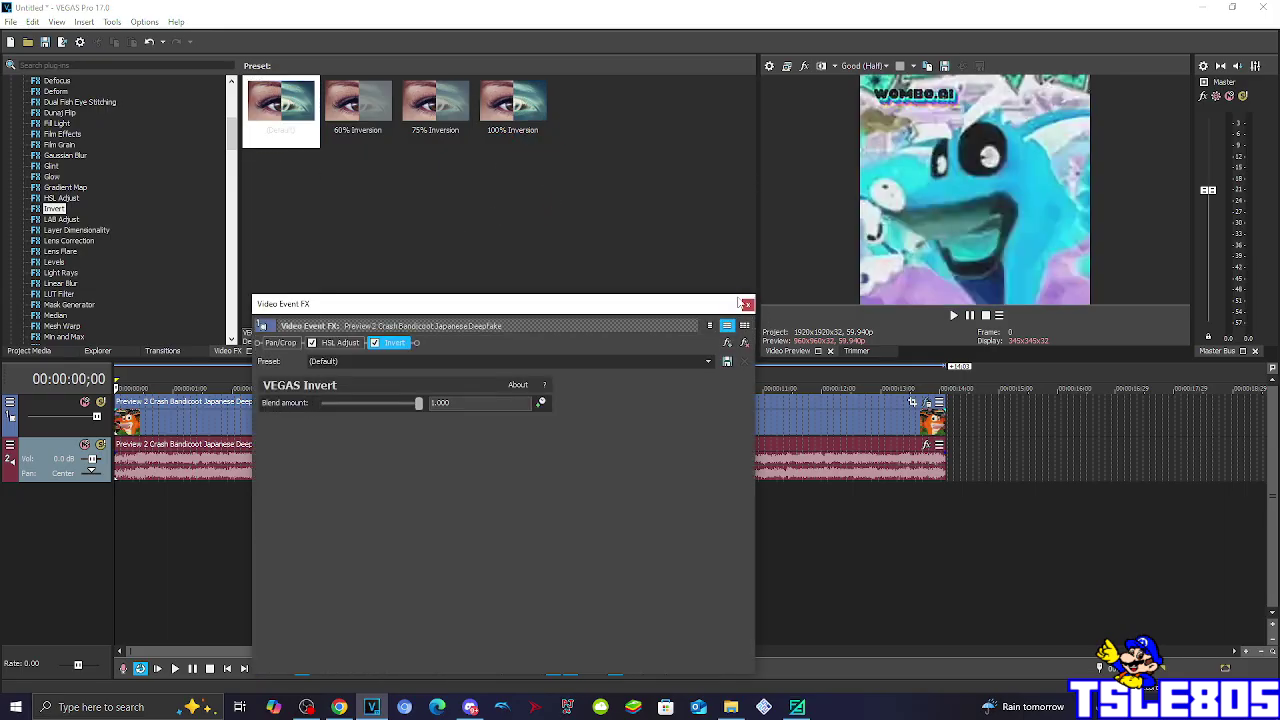
click(747, 303)
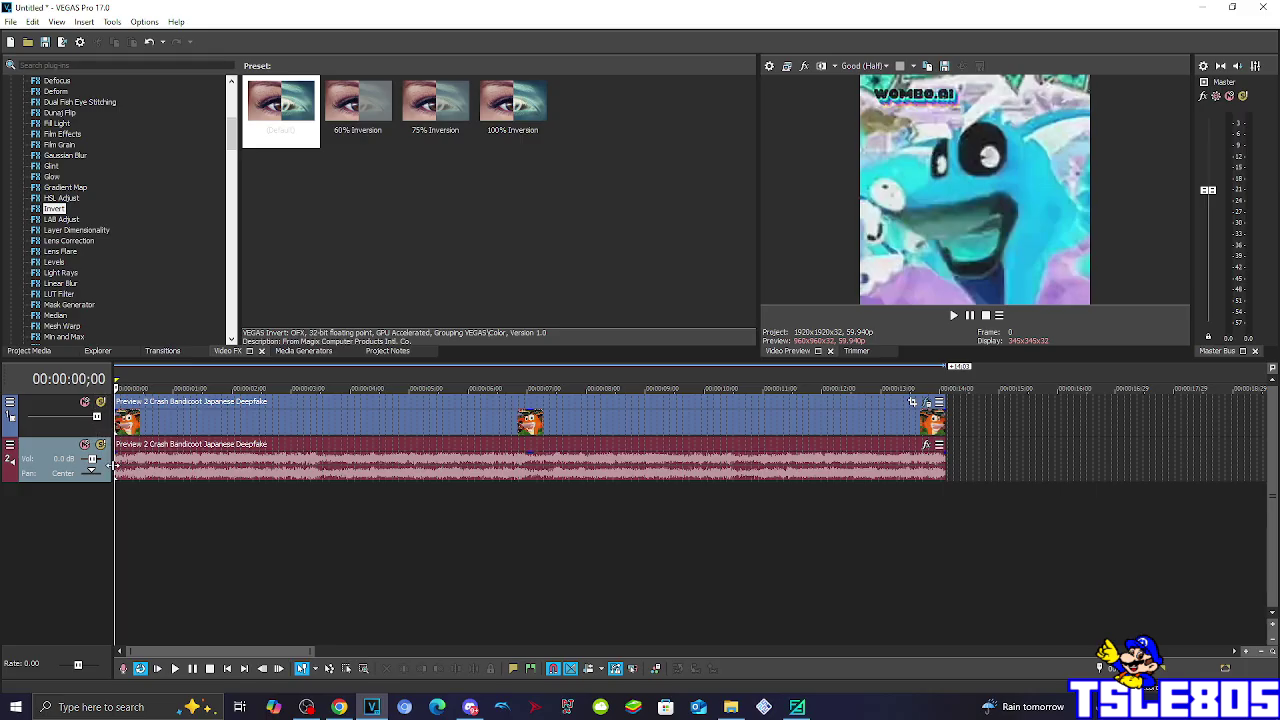
drag(531, 457, 524, 473)
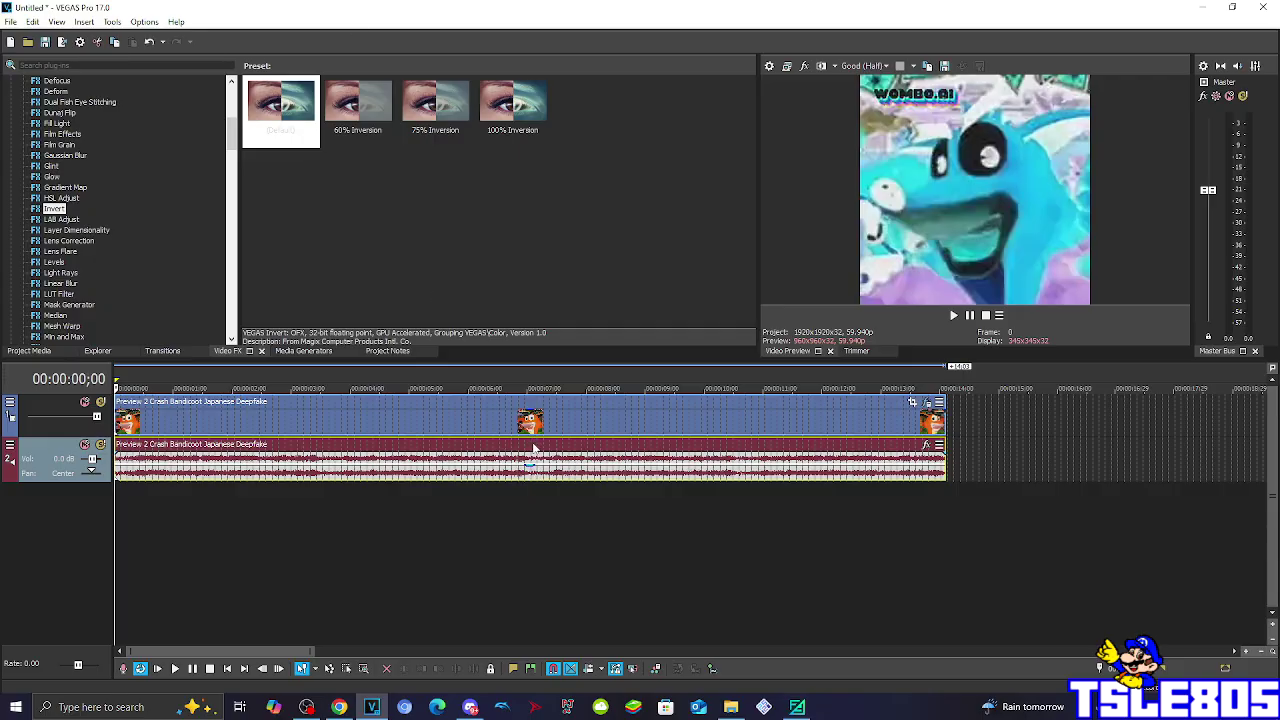
Step: Try the Pro, Classic and unpitched-drums stretch options in the audio event properties, then confirm with élastique
right_click(534, 449)
click(555, 683)
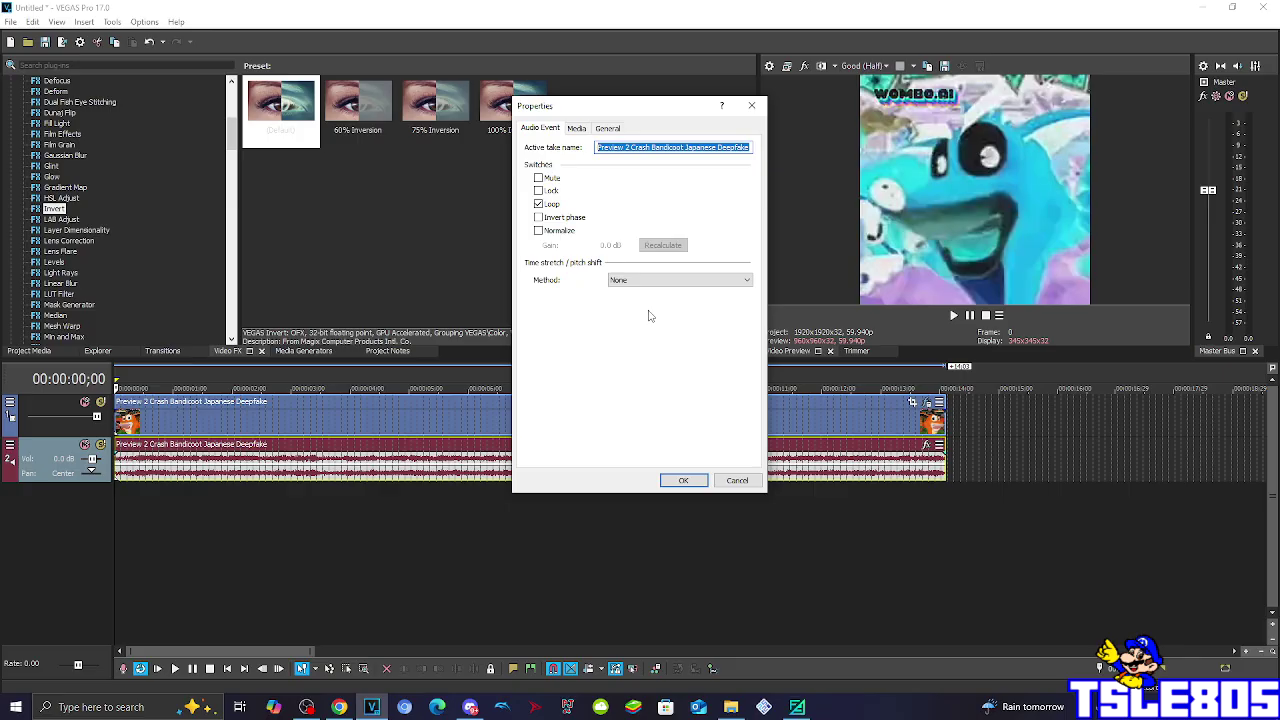
click(625, 281)
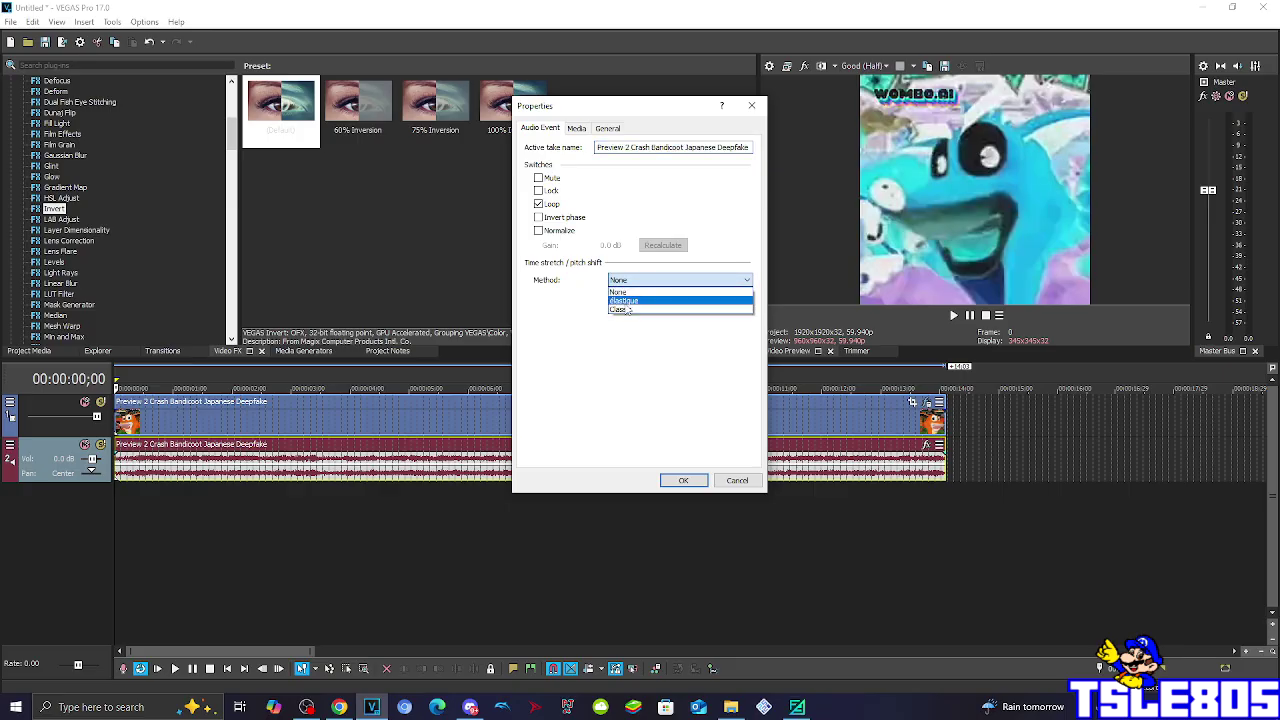
click(624, 300)
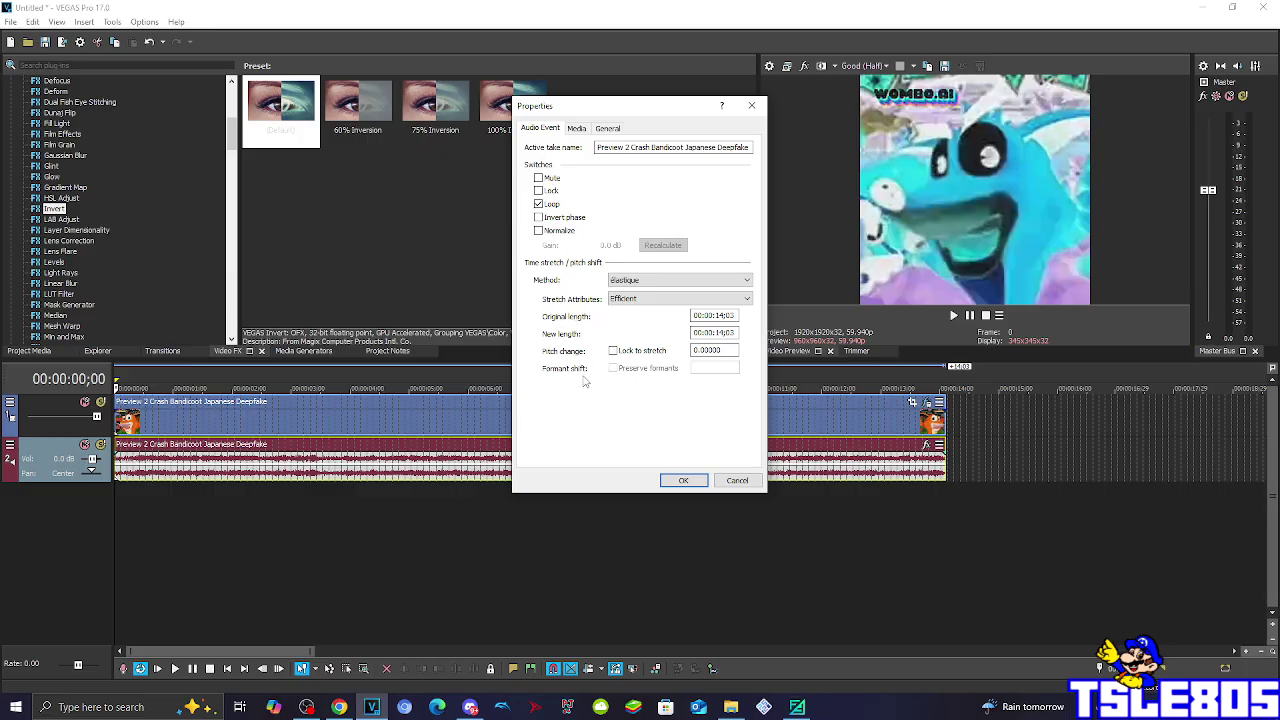
click(624, 300)
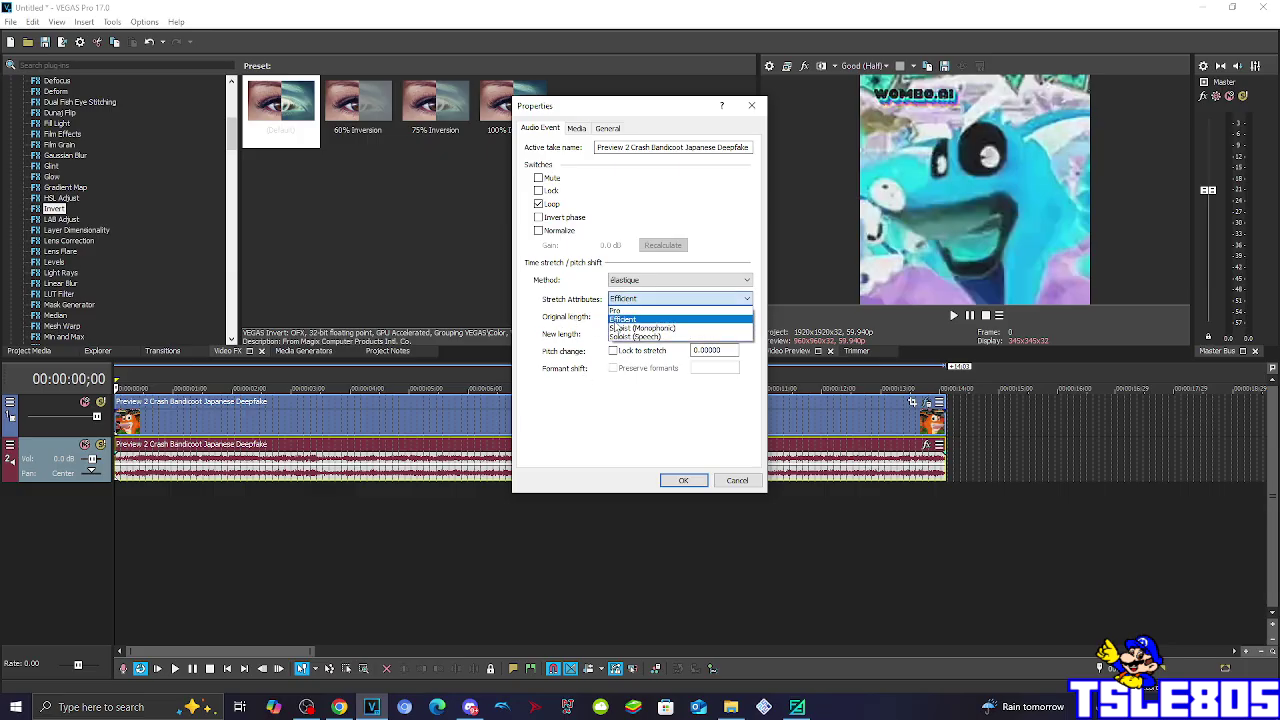
click(580, 316)
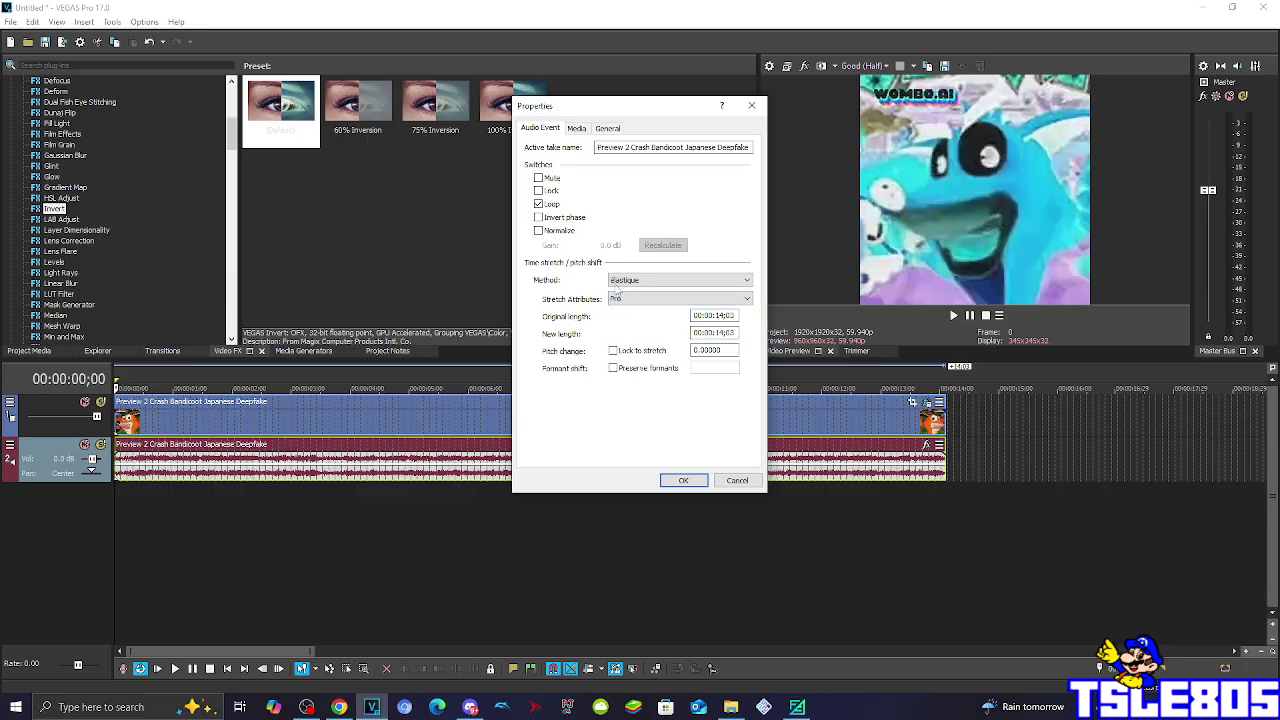
click(619, 283)
click(619, 310)
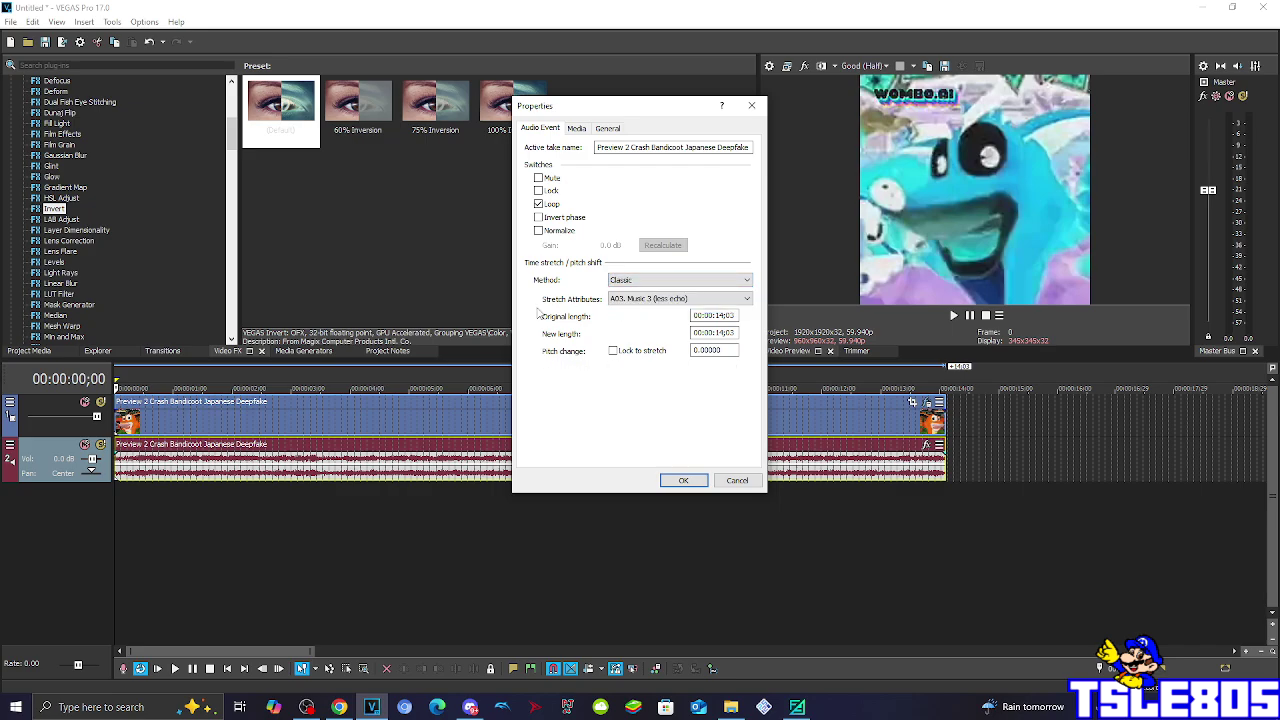
click(618, 300)
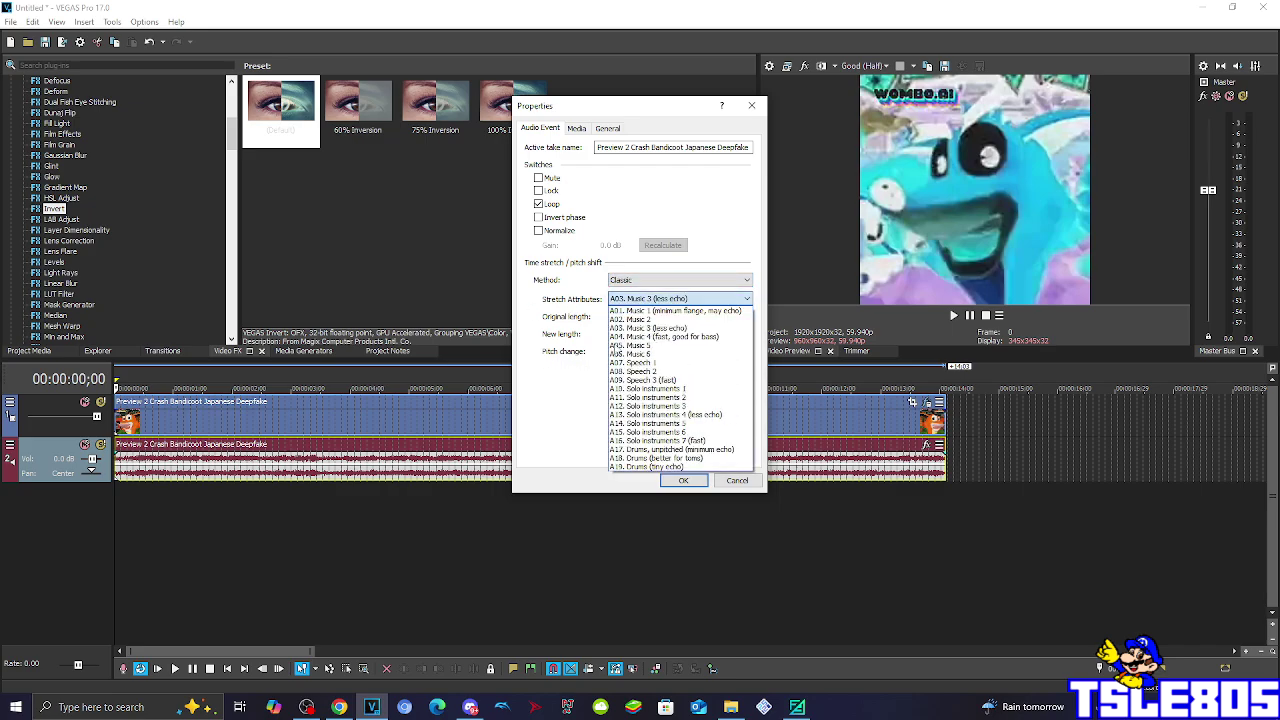
click(614, 450)
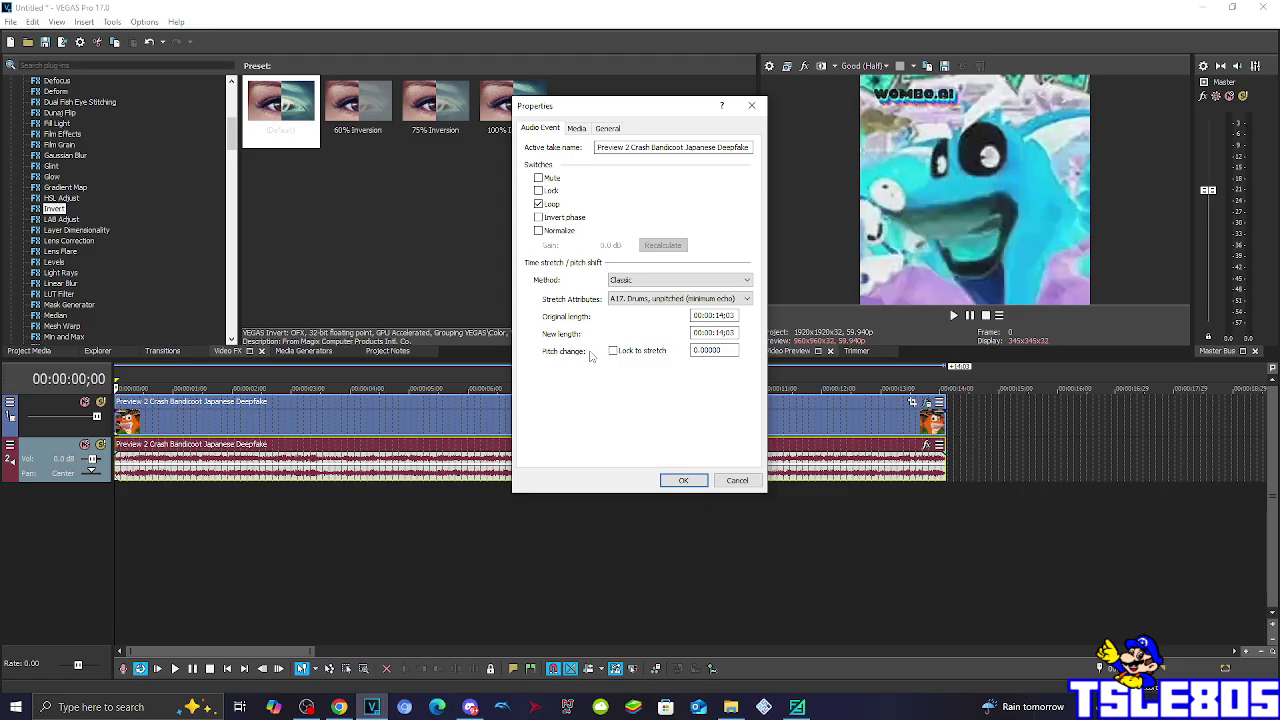
click(621, 281)
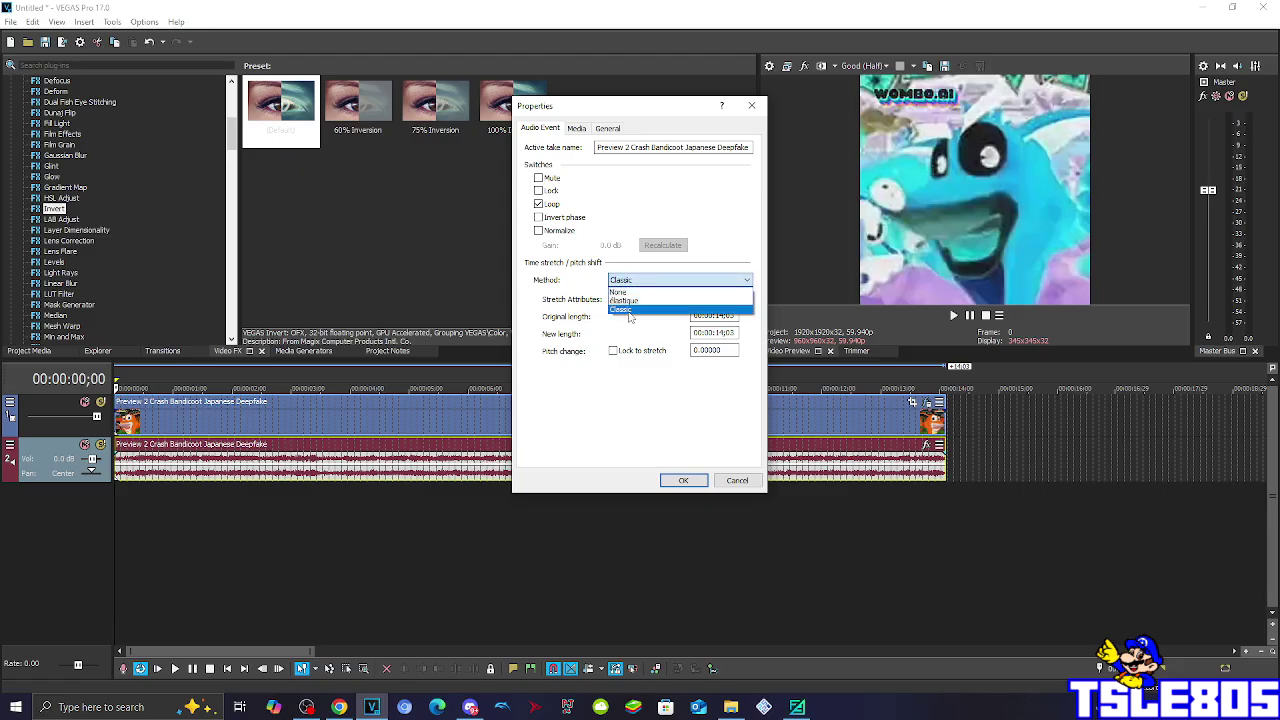
click(624, 300)
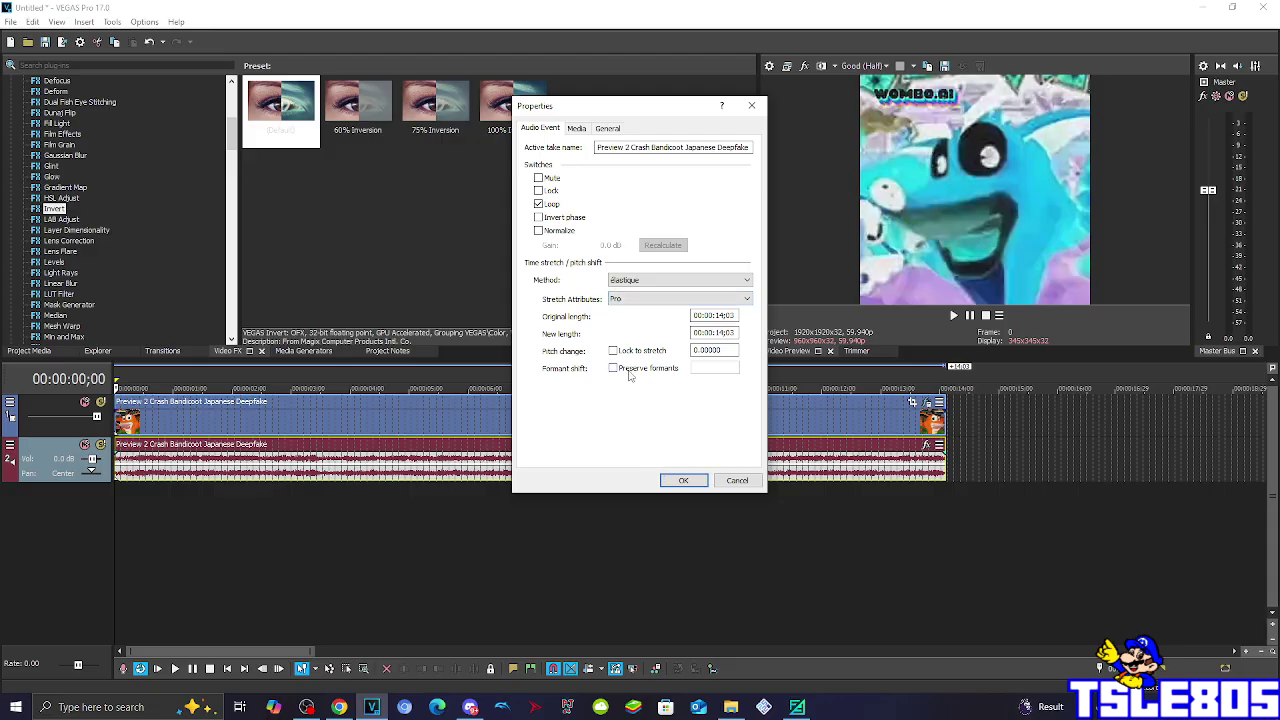
click(665, 480)
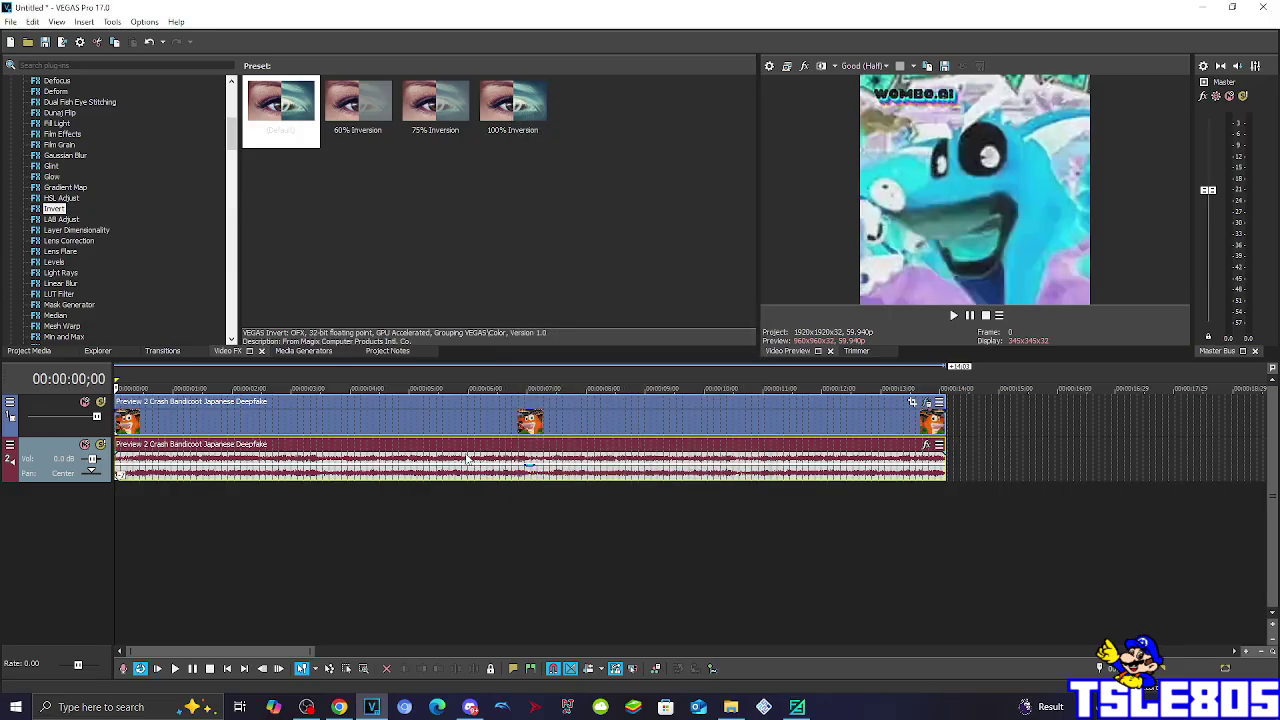
Step: Reopen the original audio event's properties and retype the decimals of its pitch change
right_click(467, 459)
click(527, 687)
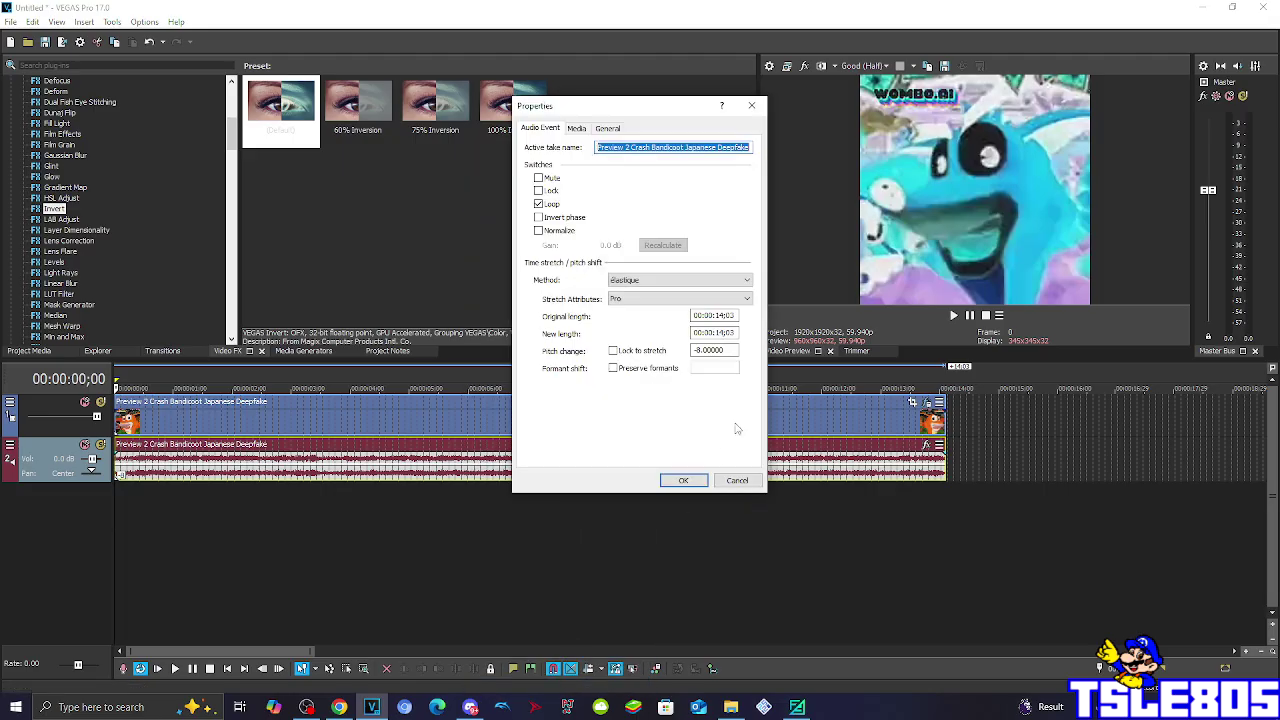
drag(731, 352, 699, 350)
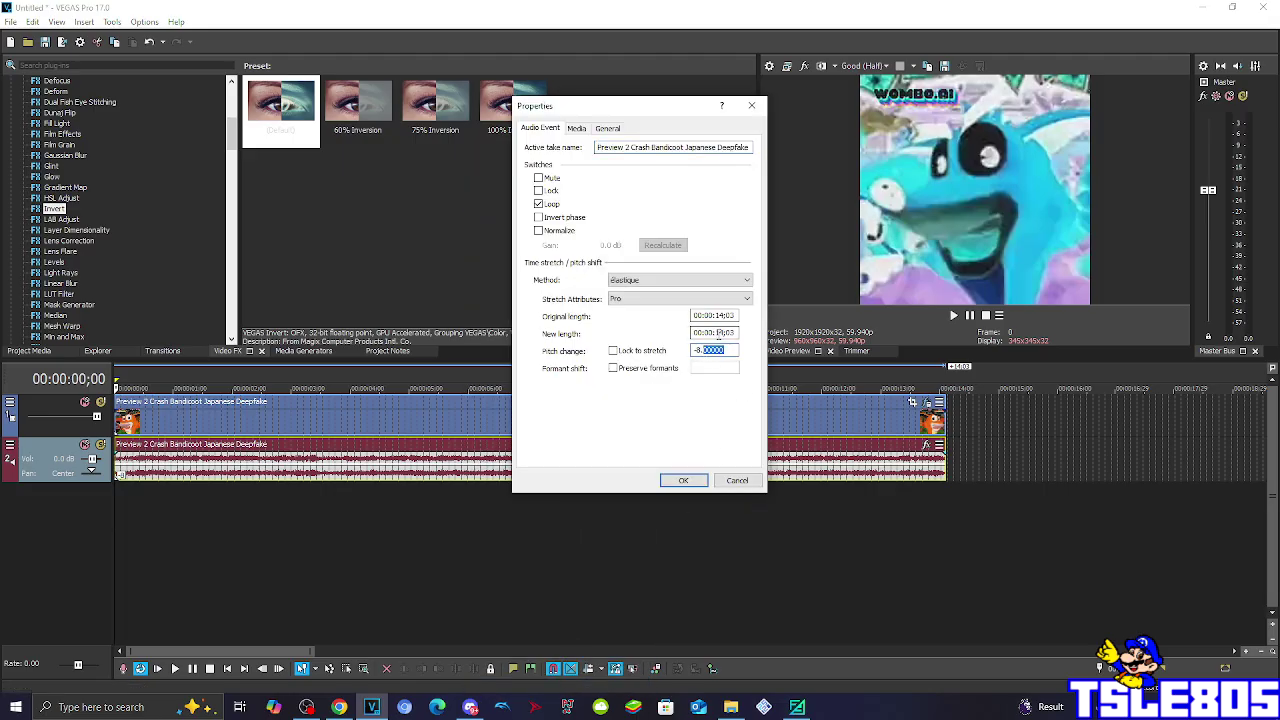
text(13686)
Step: Apply the edited pitch change and duplicate the audio track as a third track
click(684, 481)
right_click(990, 468)
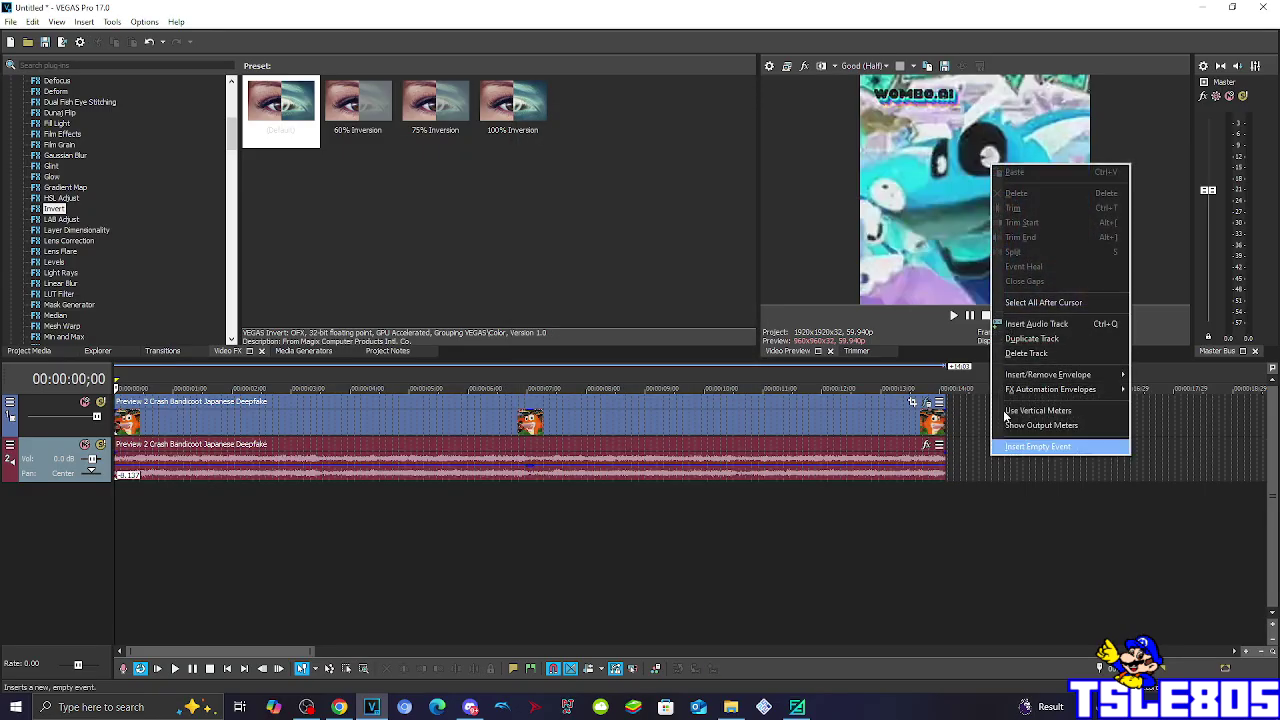
click(1033, 340)
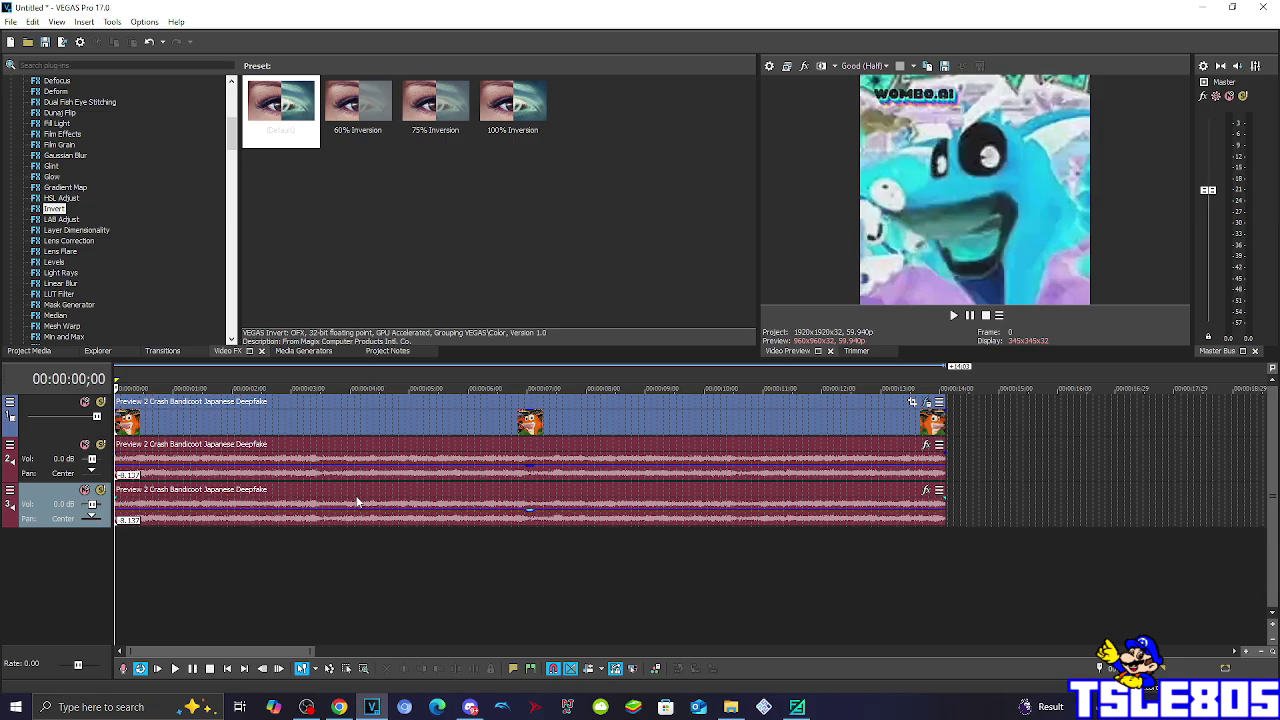
Step: Cut the third track's event pitch change to about -5.825 and apply it
click(122, 509)
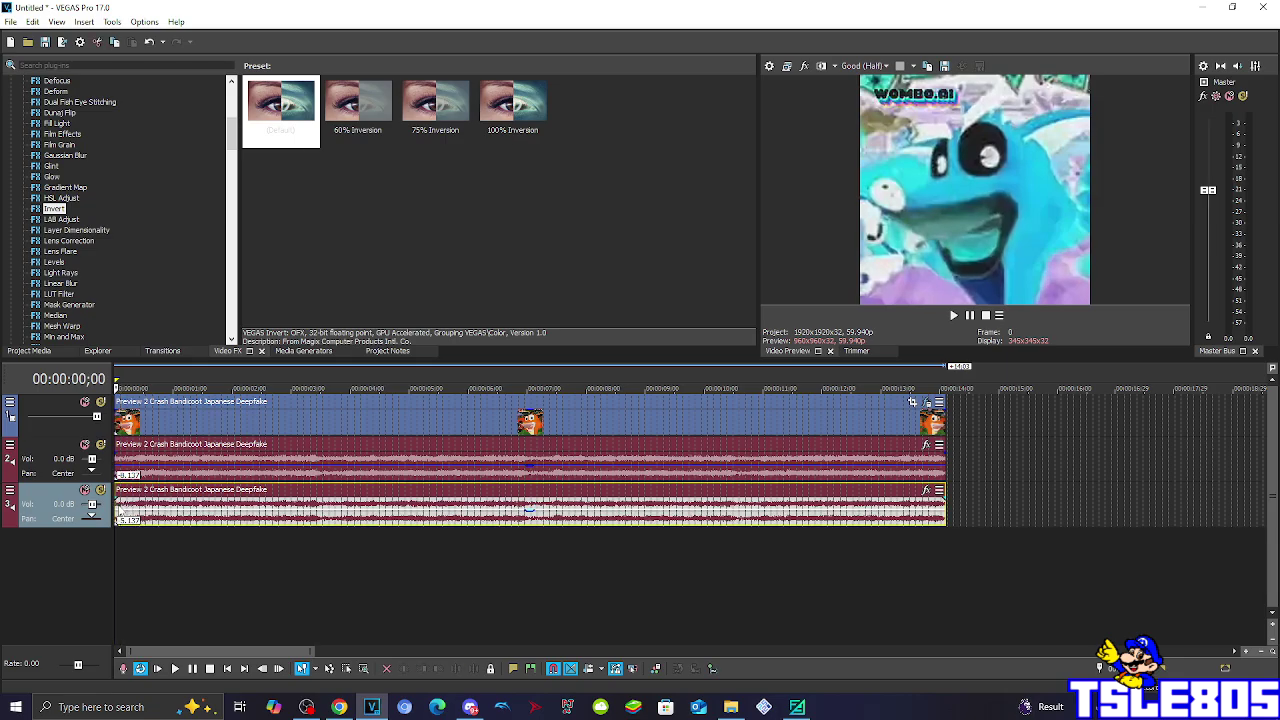
right_click(119, 508)
click(150, 686)
drag(724, 350, 706, 350)
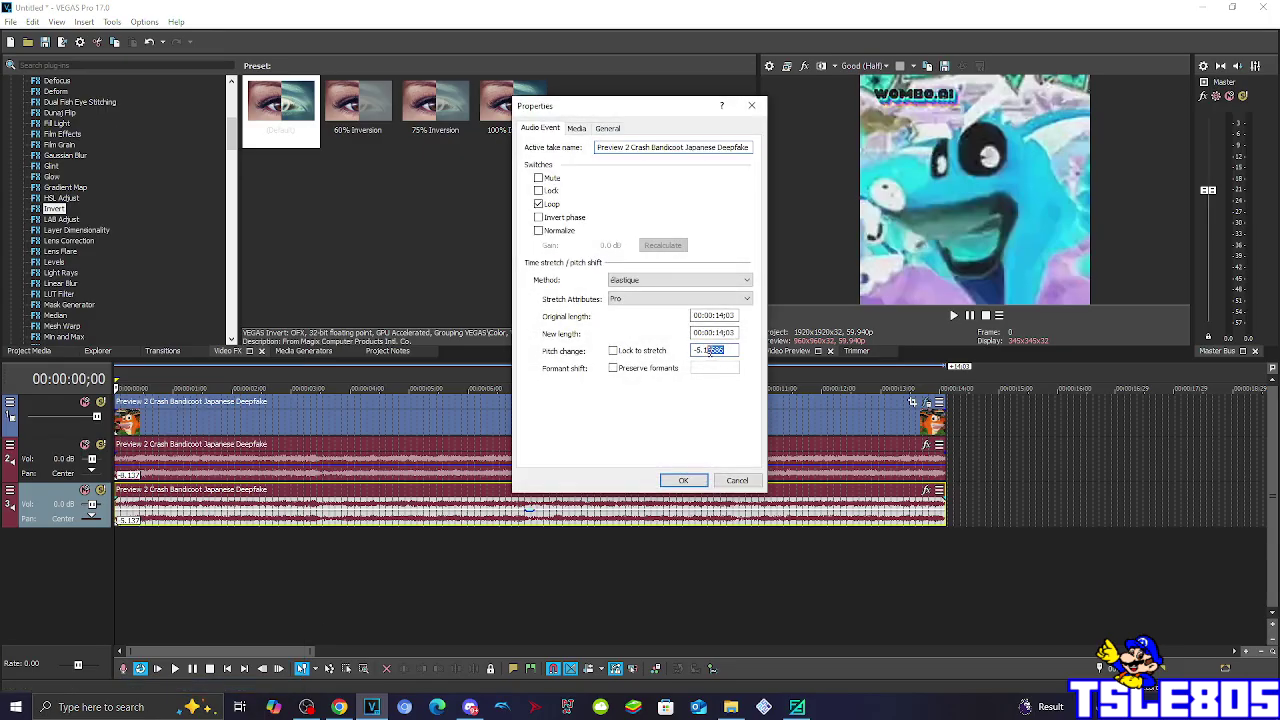
key(BackSpace)
click(683, 480)
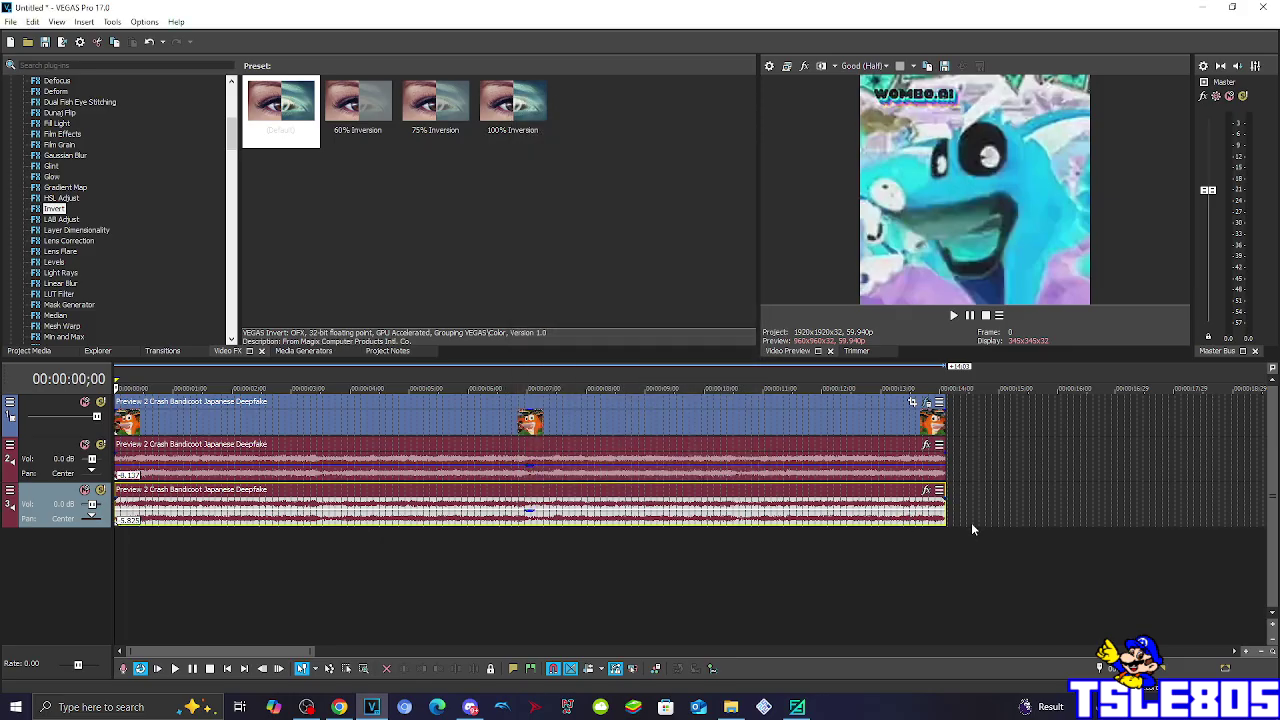
Step: Duplicate the third audio track as a fourth and set its event pitch change to 3.86
right_click(990, 512)
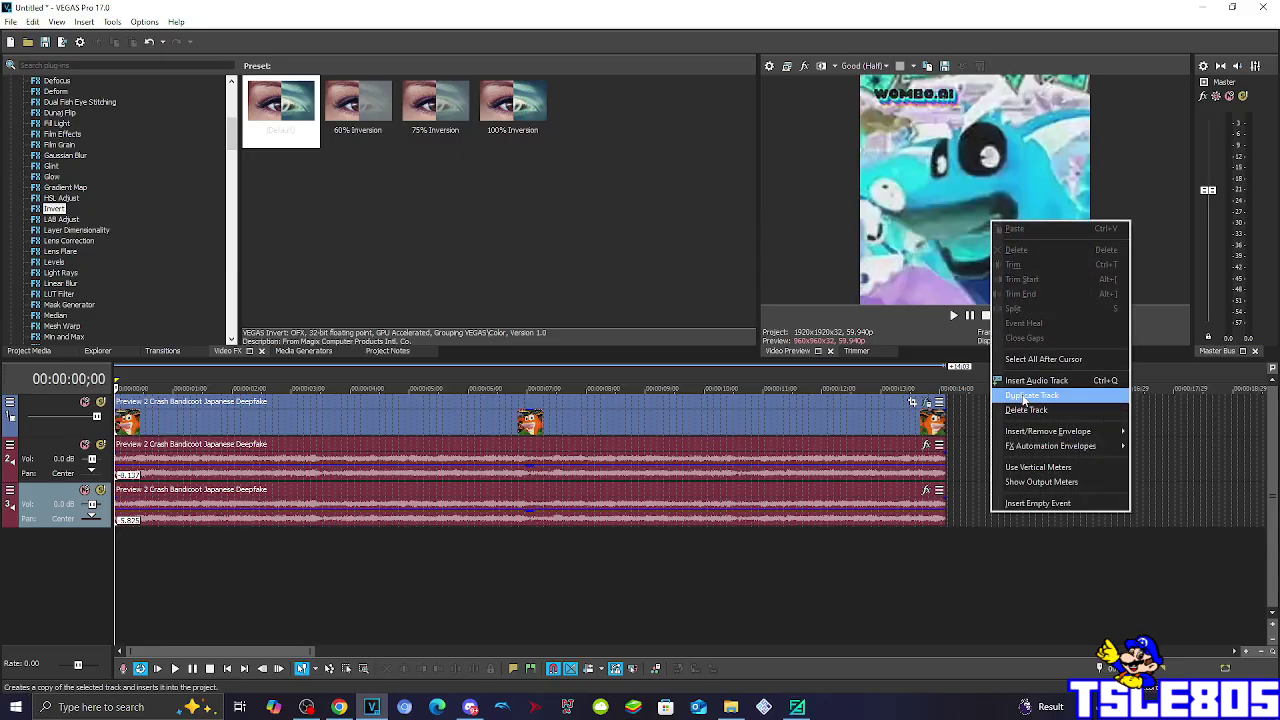
click(1023, 397)
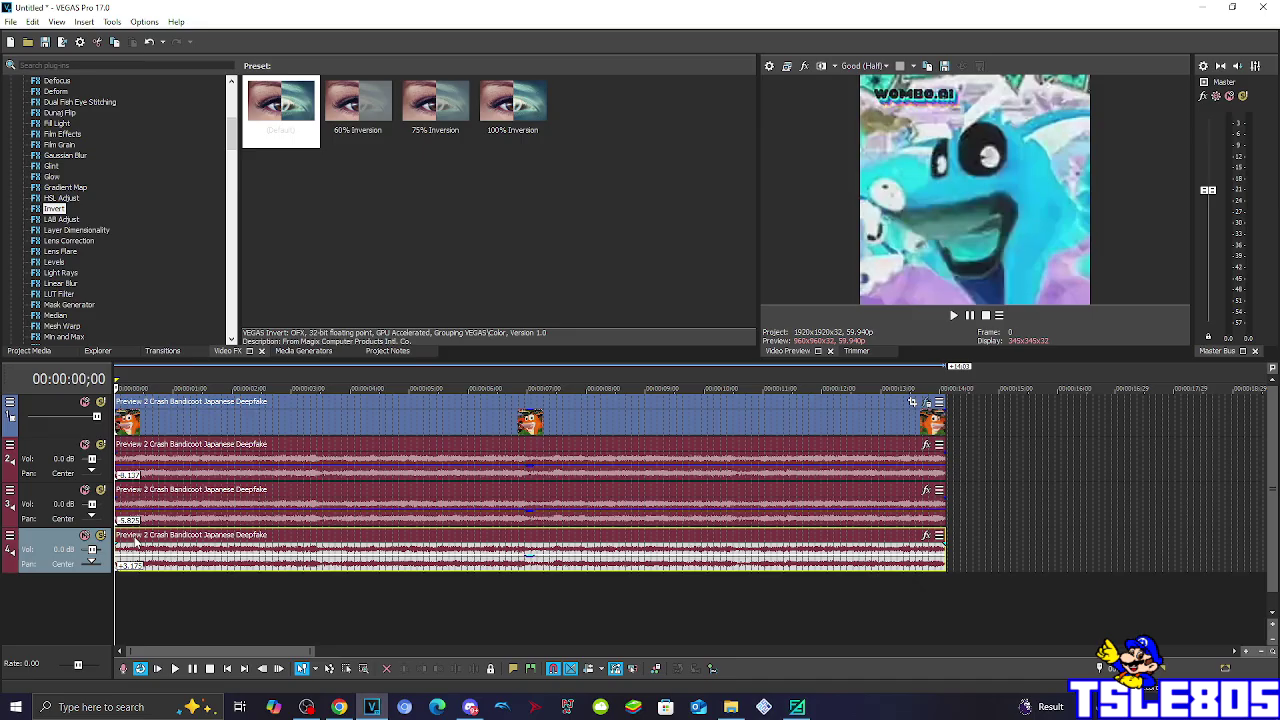
right_click(135, 543)
click(170, 662)
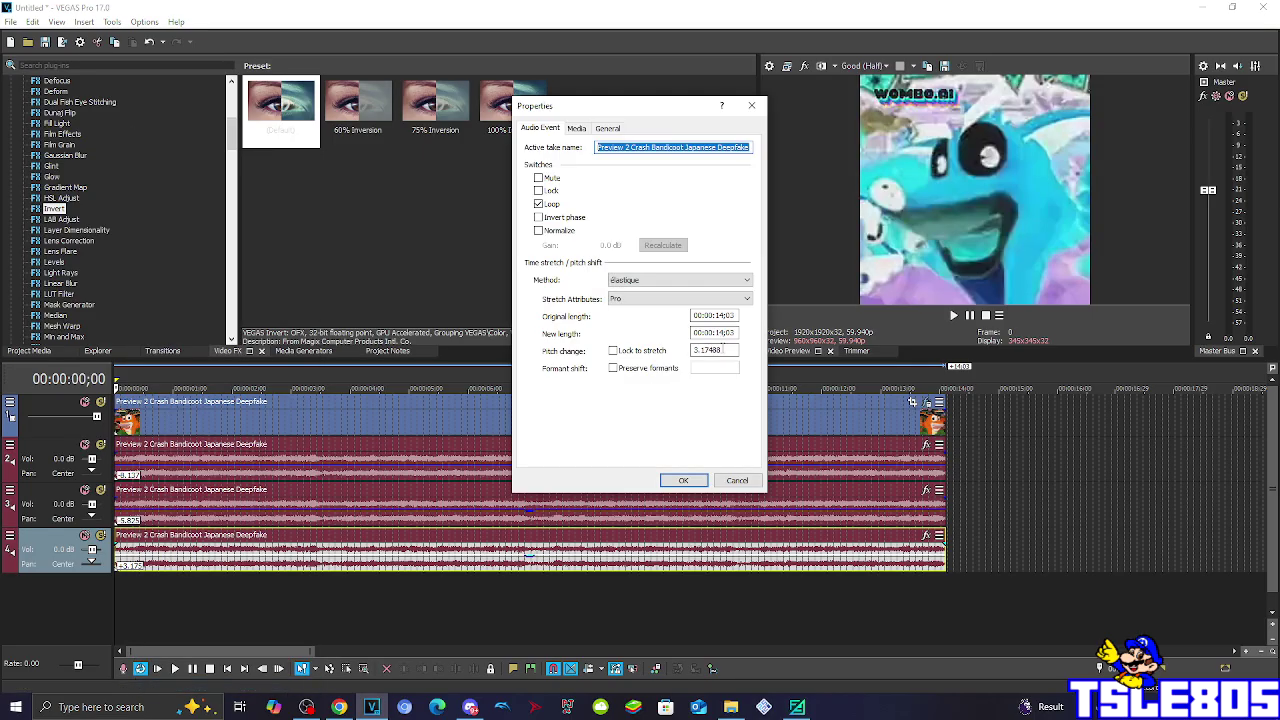
drag(735, 350, 704, 350)
key(BackSpace)
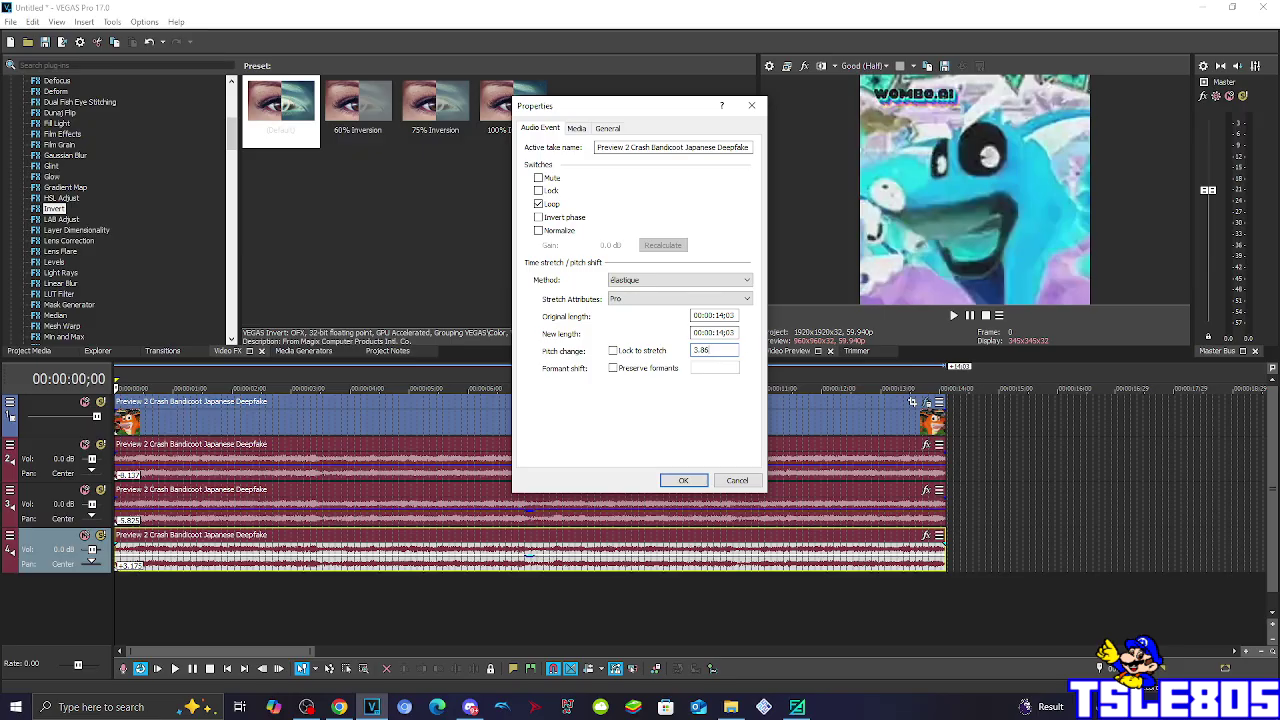
click(682, 481)
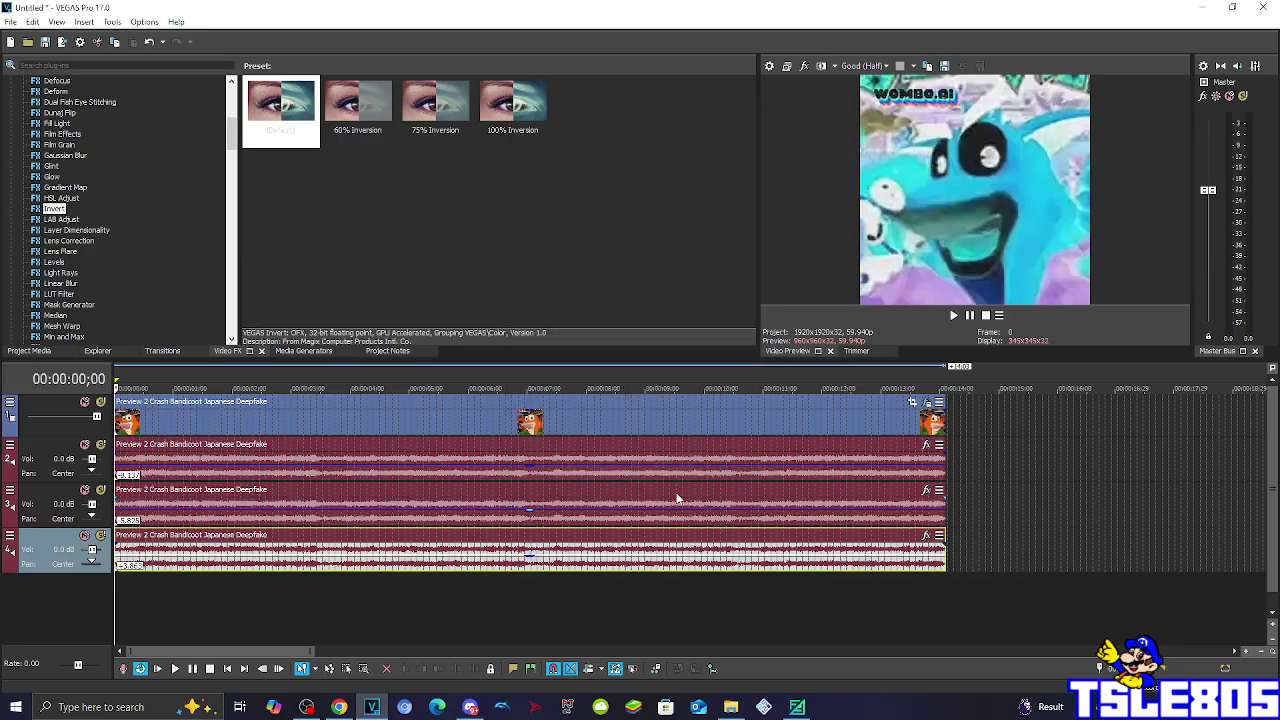
Step: Duplicate the fourth audio track as a fifth and set its event pitch change to about 8.84
right_click(988, 581)
click(1030, 452)
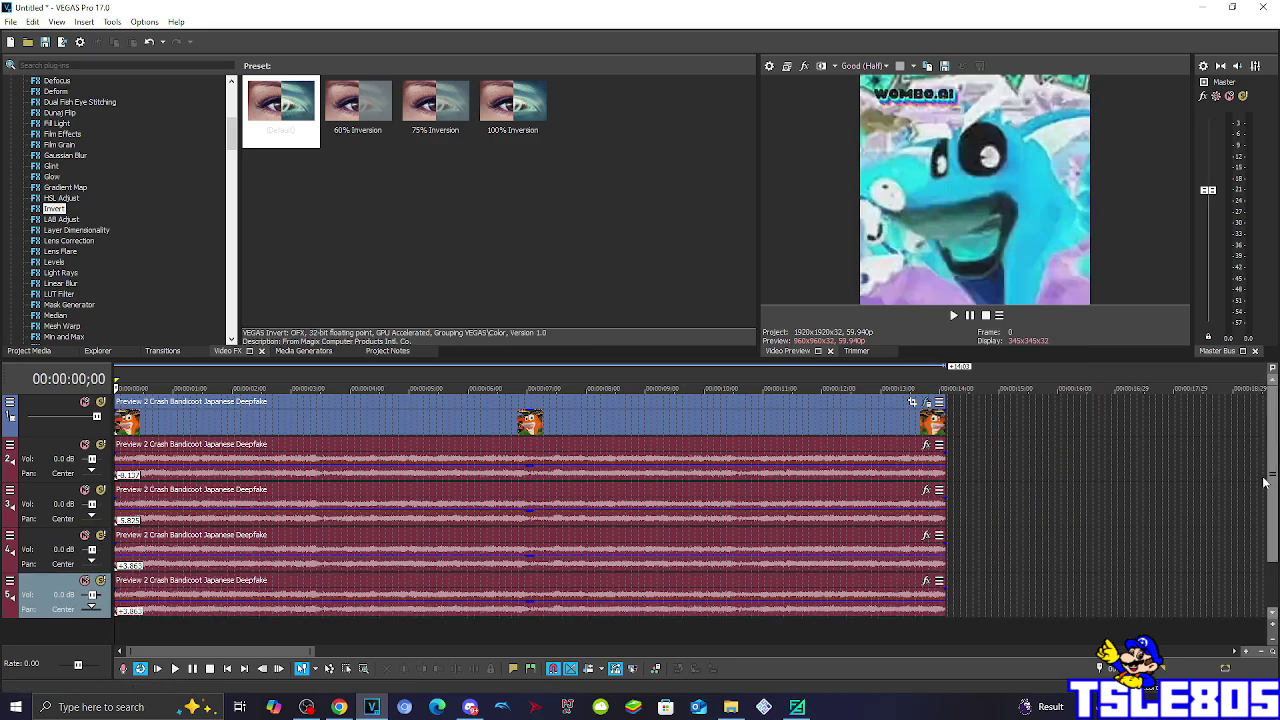
scroll(1263, 482, down, 1)
click(125, 558)
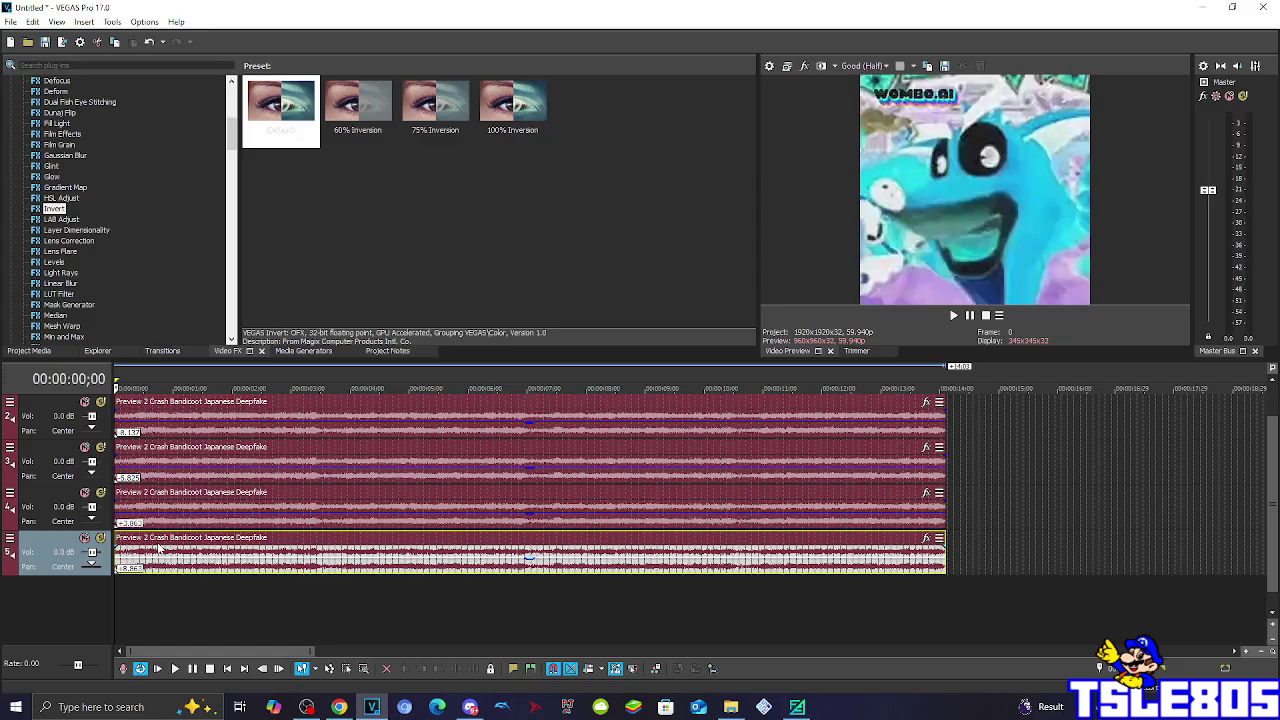
right_click(158, 548)
click(190, 686)
click(722, 350)
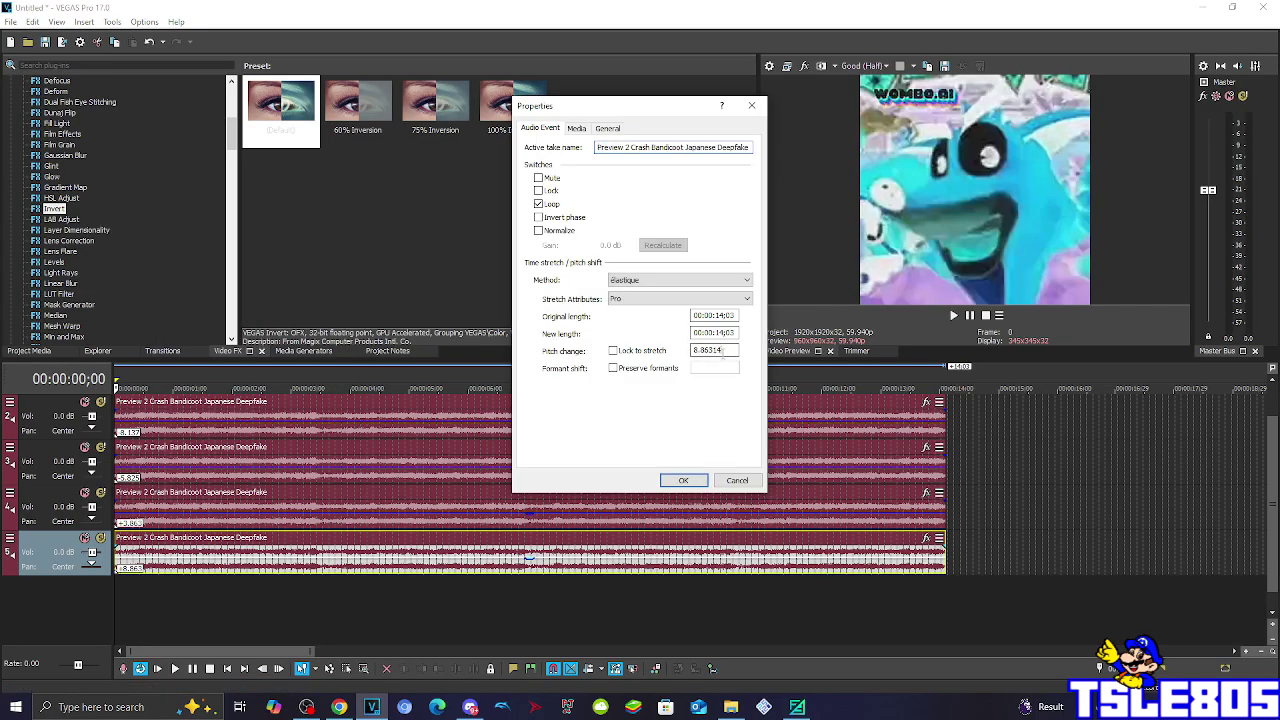
double_click(722, 350)
text(8.)
click(683, 480)
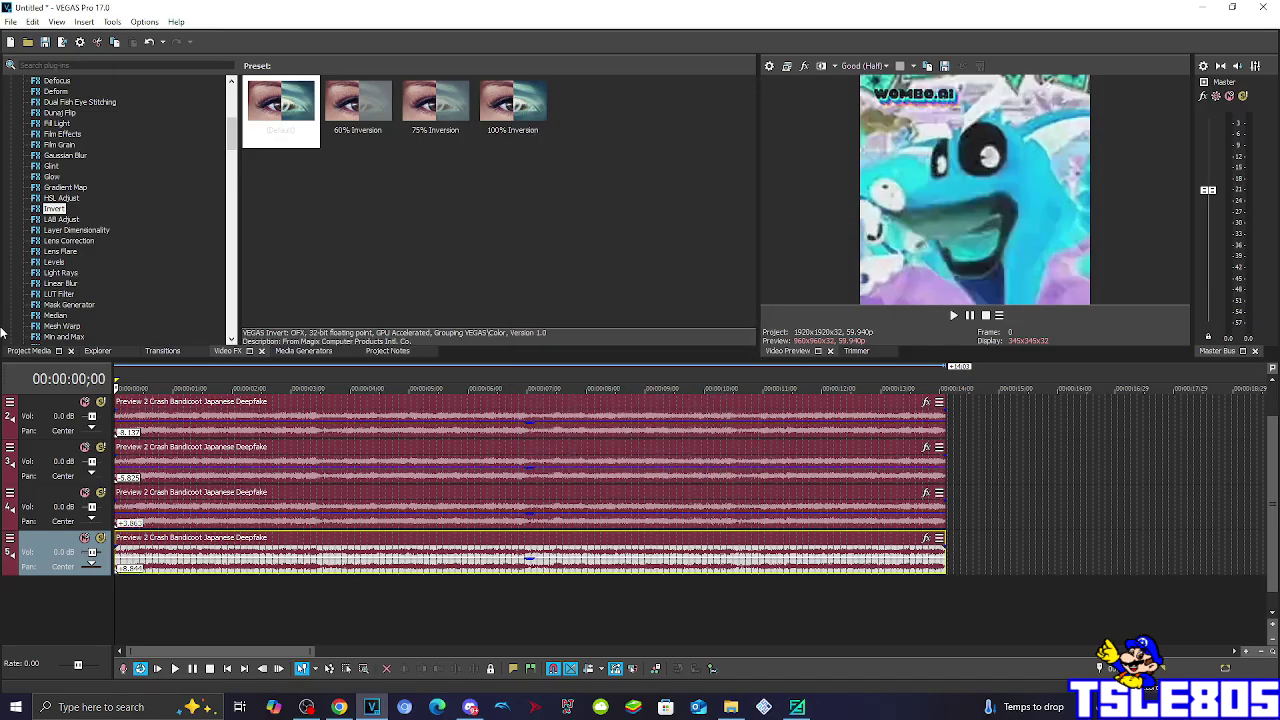
key(ctrl+z)
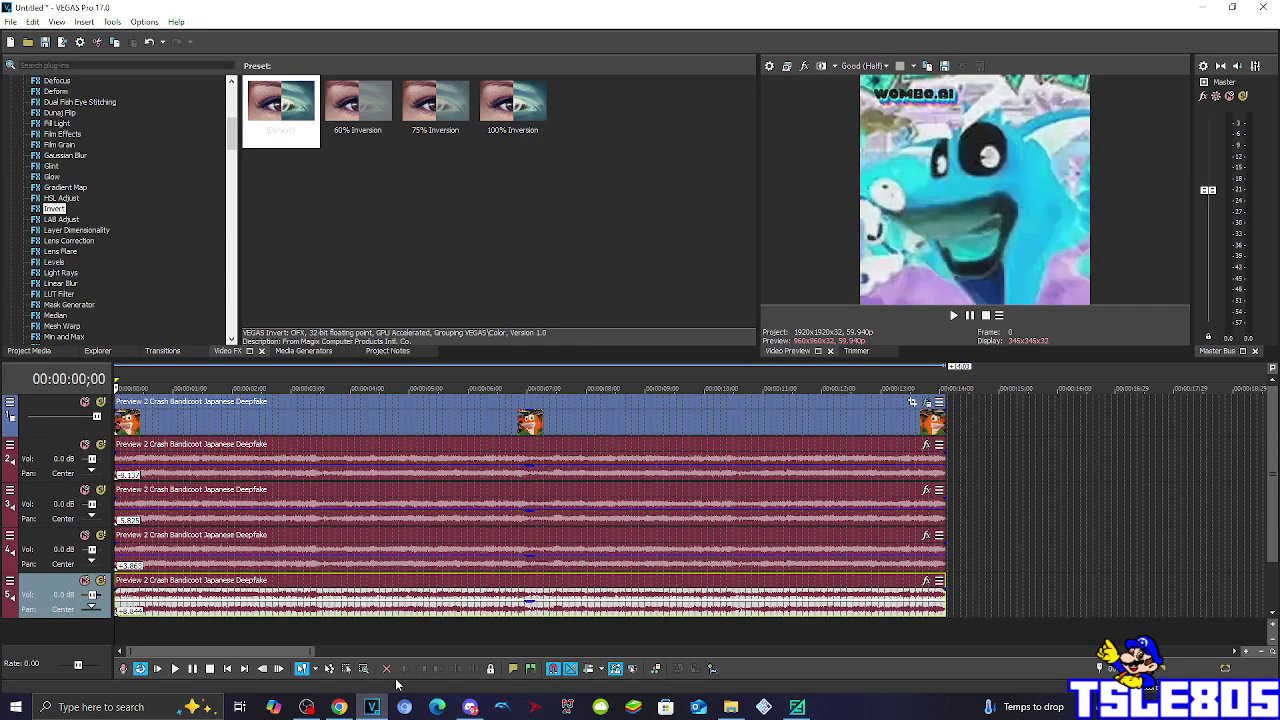
Step: Turn OBS Studio's Audio Input Capture fader fully down and return to VEGAS
click(307, 707)
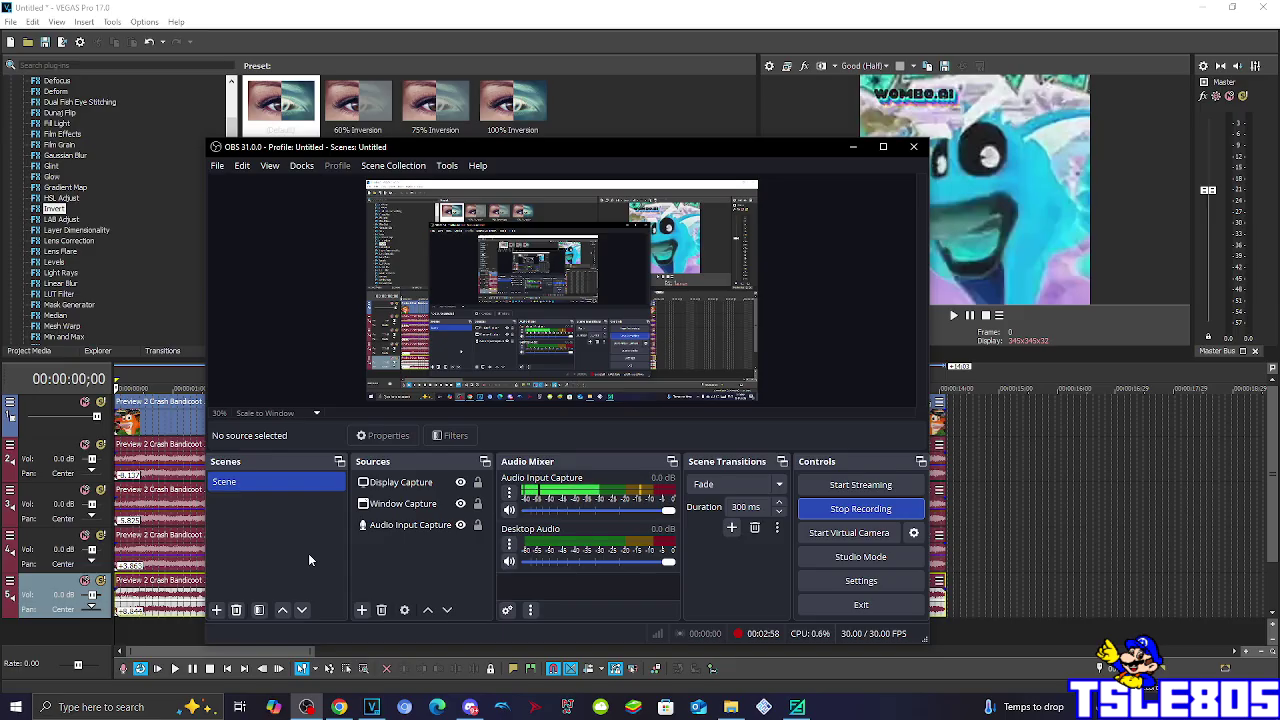
drag(668, 510, 527, 510)
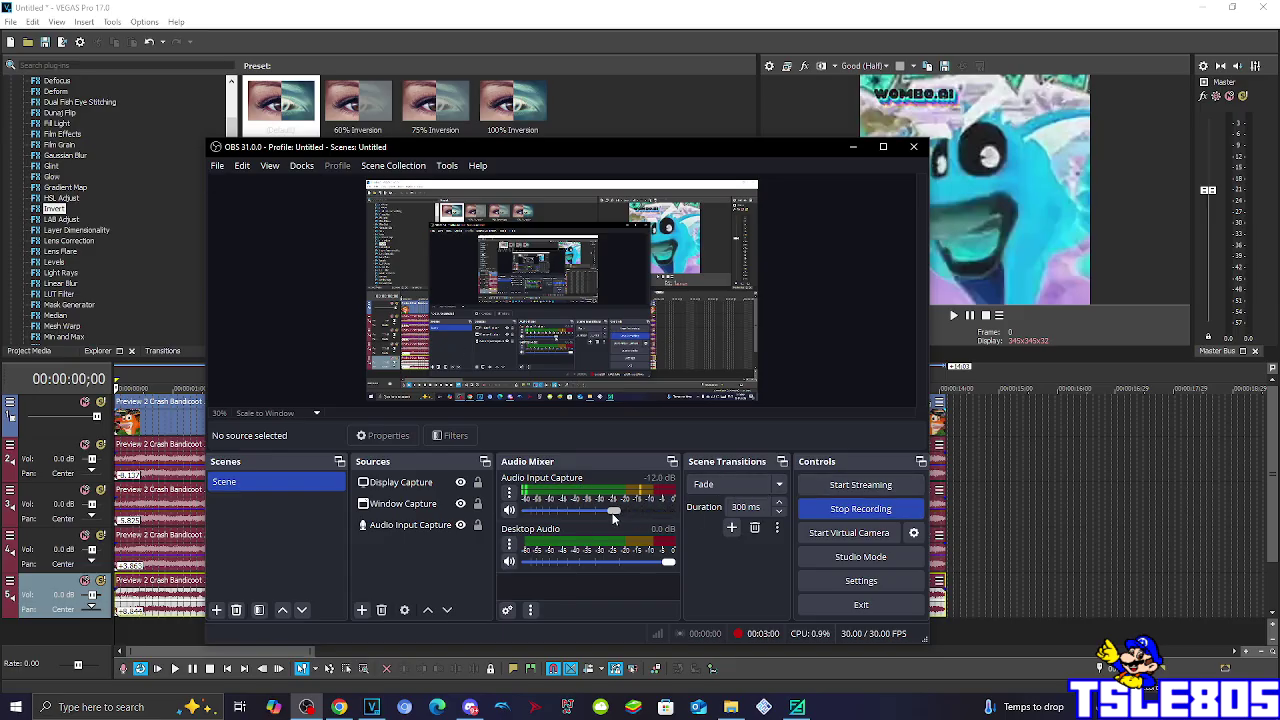
click(852, 147)
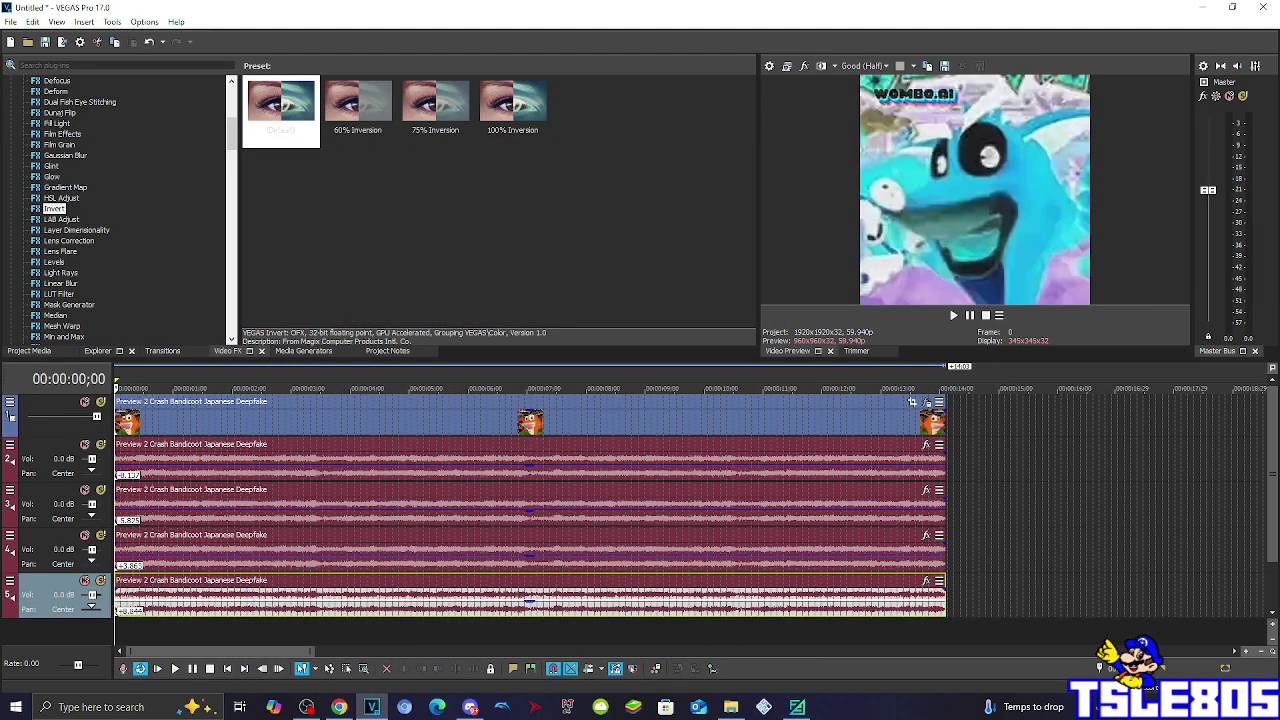
Step: Play the recoloured clip with its pitch-shifted audio tracks in the Video Preview
click(953, 315)
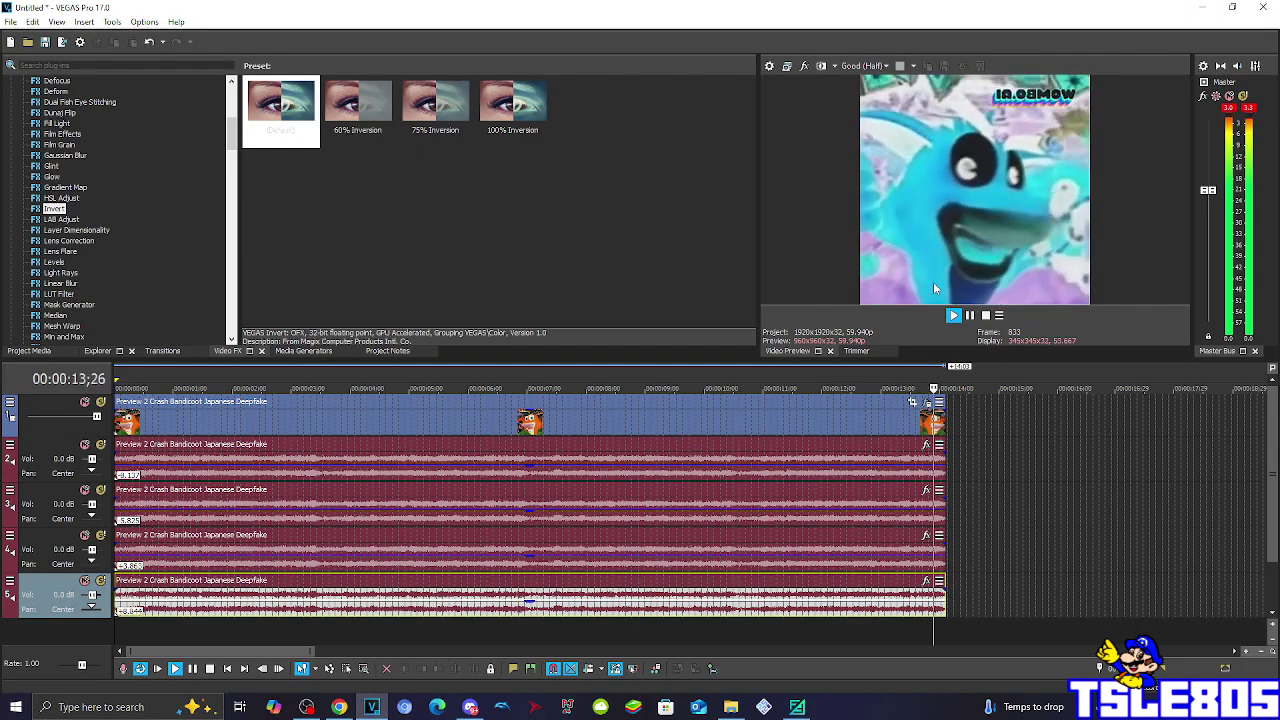
Step: Raise OBS Studio's Audio Input Capture fader back to 0.0 dB
click(306, 707)
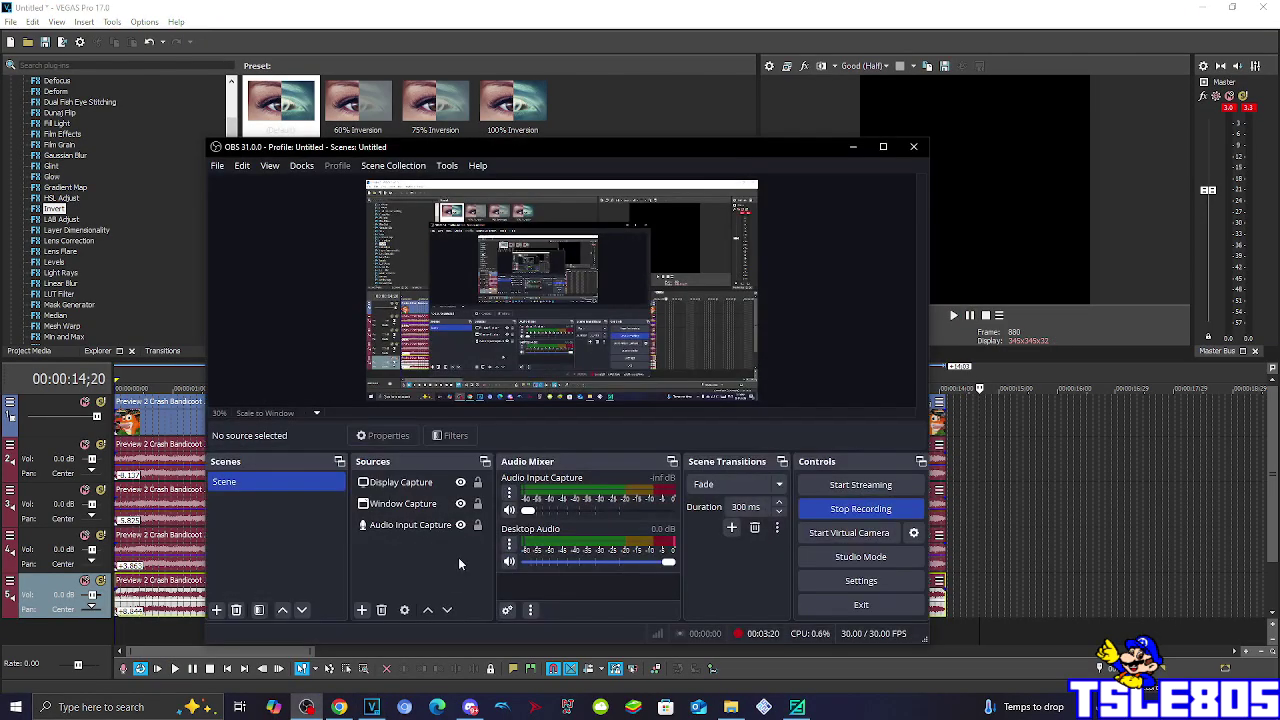
drag(527, 510, 669, 510)
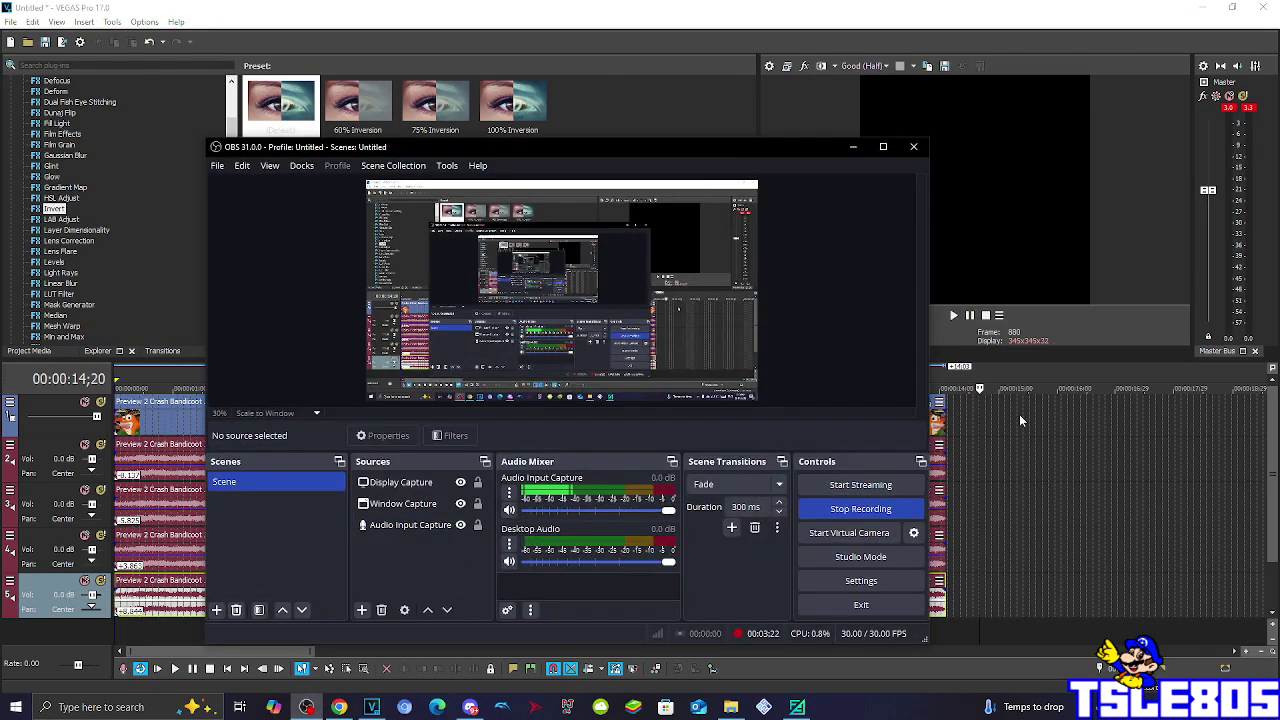